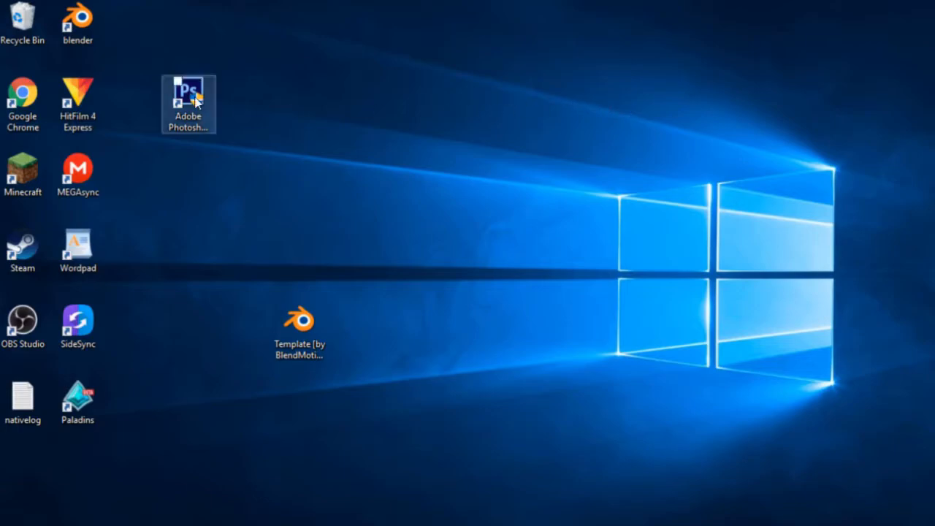
# Launch HitFilm 4 Express and dismiss the resolution warning to get an empty 1280×720, 60 fps project
pyautogui.doubleClick(88, 97)
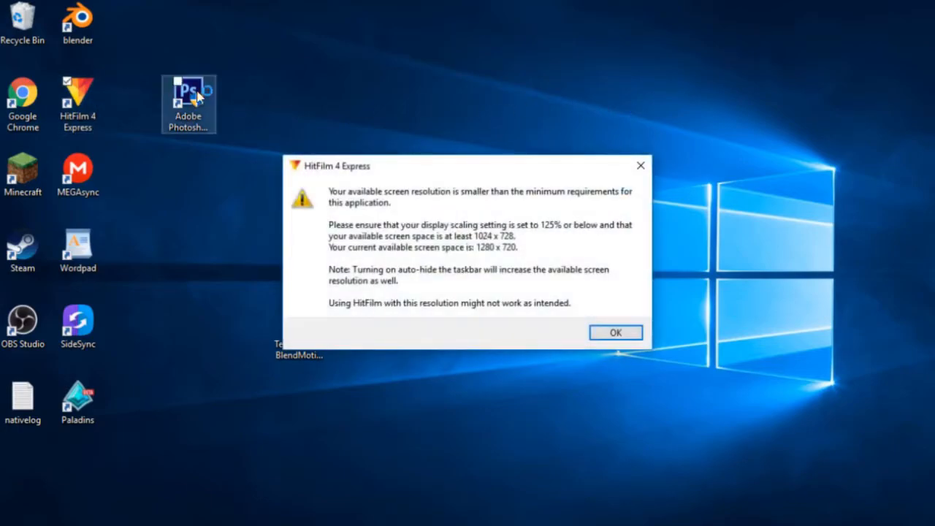
pyautogui.click(604, 330)
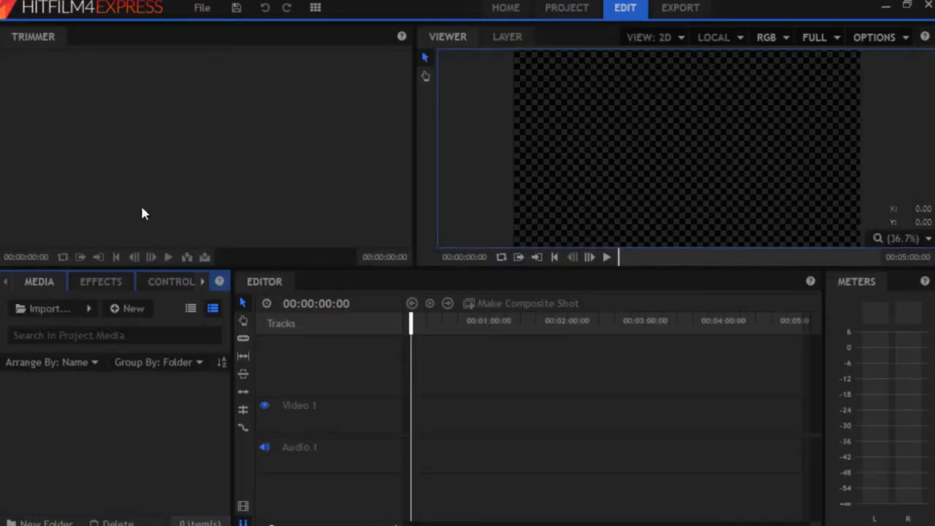
# Import FIRST.mp4 from Raw YouTube, the NCS Infinity mix from Music, and angry guy.png from Pictures
pyautogui.click(40, 309)
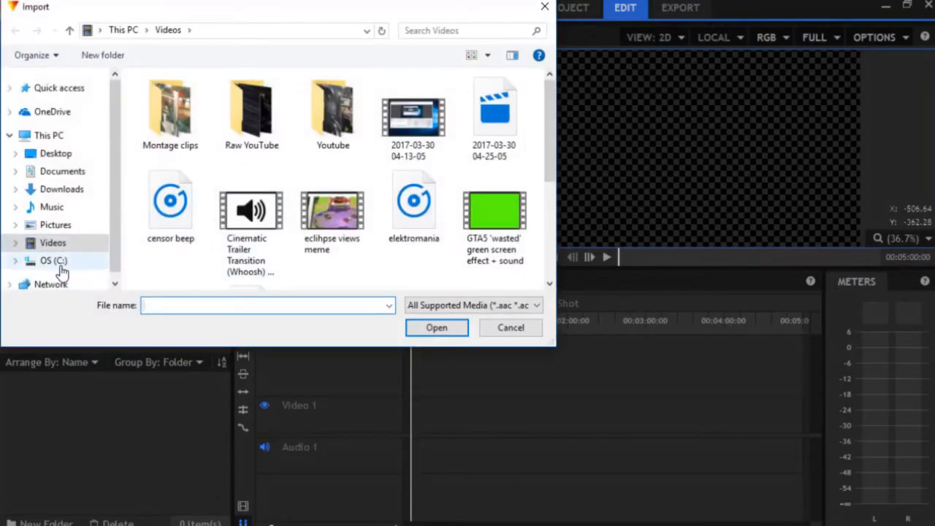
pyautogui.doubleClick(236, 127)
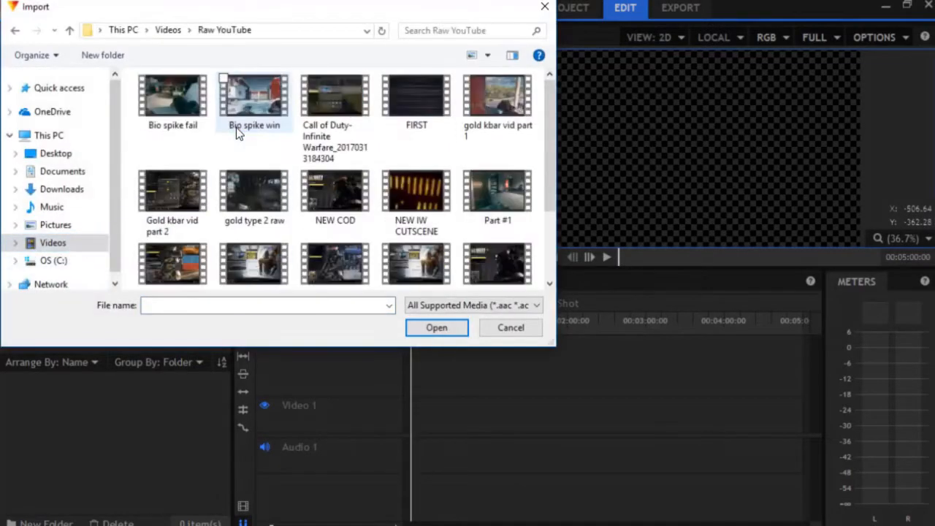
pyautogui.moveTo(438, 97); pyautogui.dragTo(146, 402)
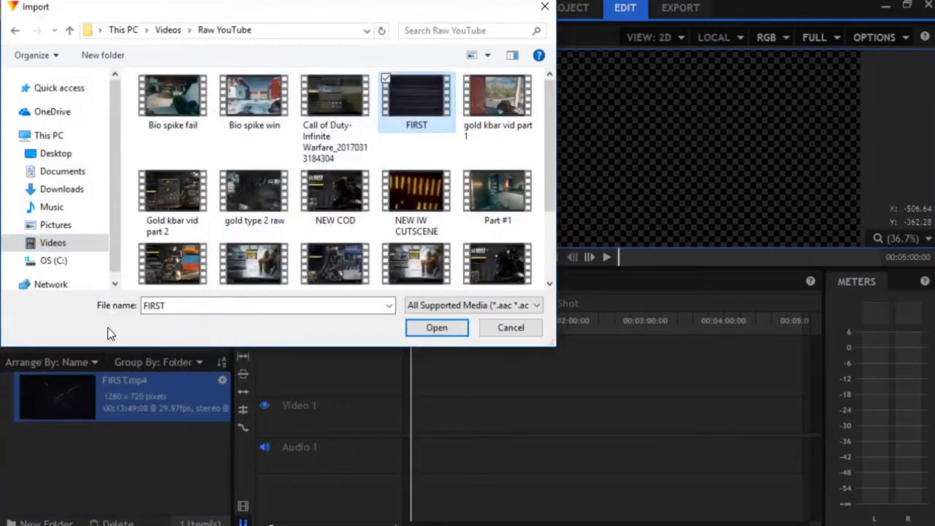
pyautogui.click(94, 210)
pyautogui.moveTo(425, 124); pyautogui.dragTo(88, 438)
pyautogui.click(64, 227)
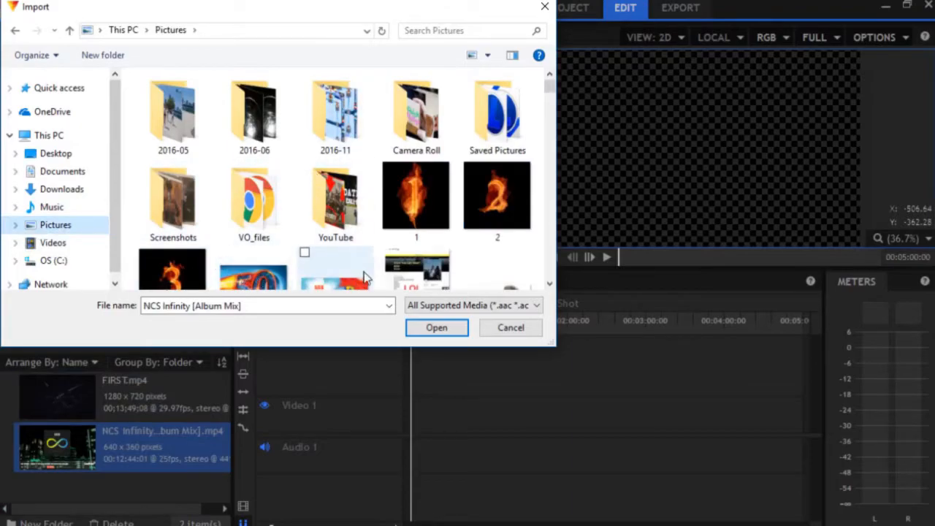
pyautogui.scroll(-2, 388, 260)
pyautogui.moveTo(500, 150); pyautogui.dragTo(159, 491)
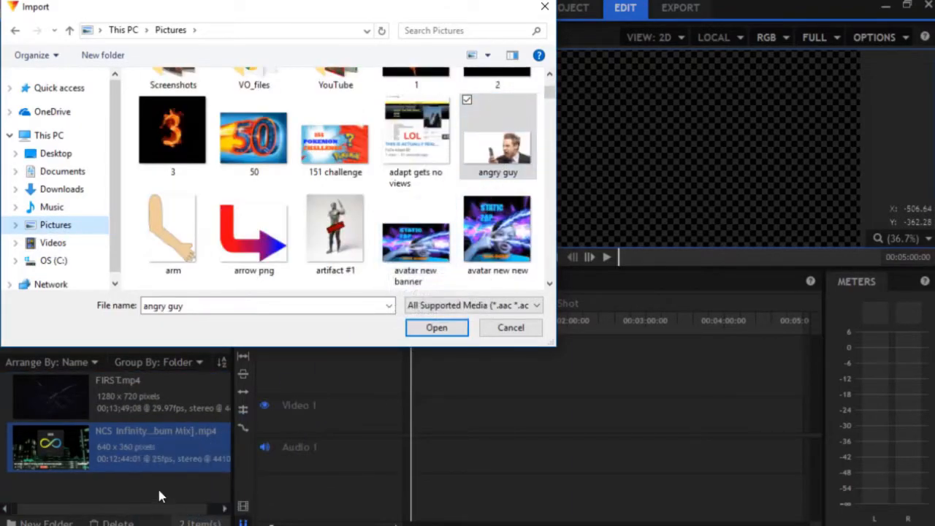
pyautogui.moveTo(498, 146); pyautogui.dragTo(149, 467)
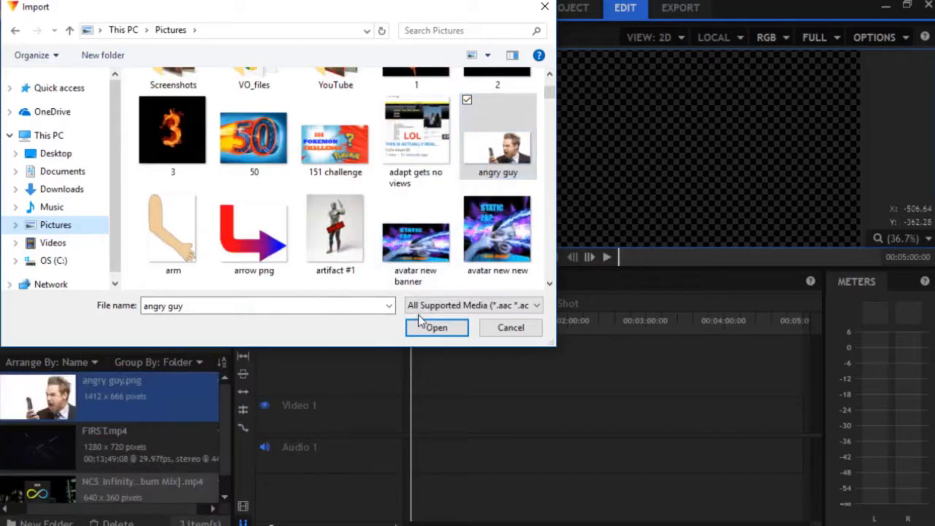
pyautogui.click(509, 329)
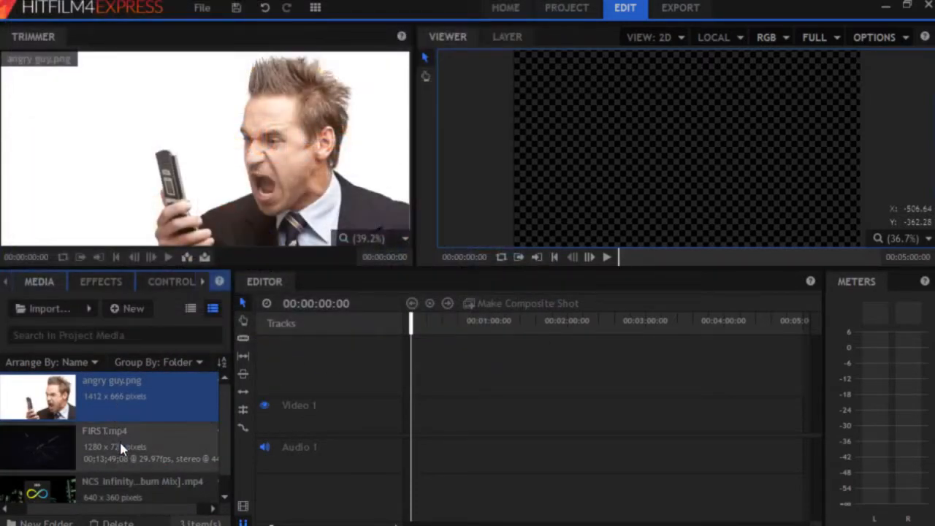
# Place FIRST.mp4 on Video 1 keeping the sequence settings, and the NCS Infinity clip on the track above
pyautogui.moveTo(111, 452); pyautogui.dragTo(417, 452)
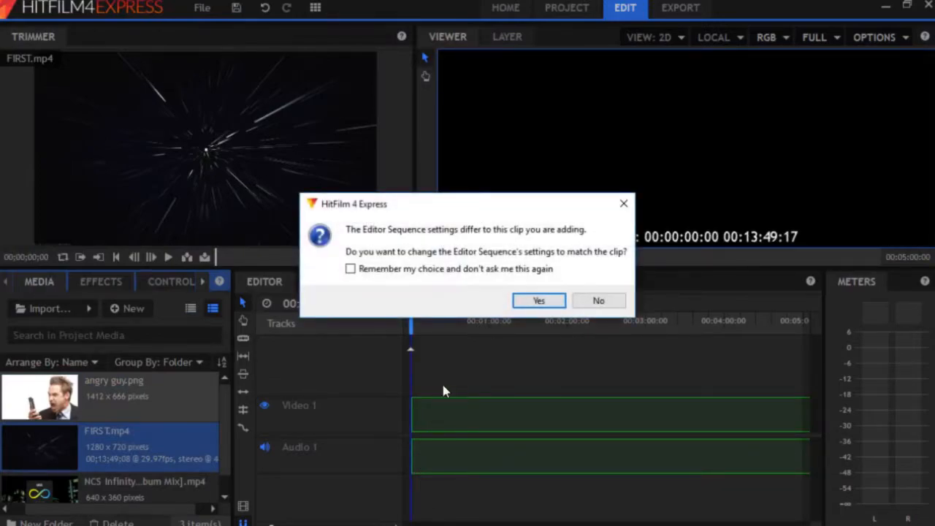
pyautogui.click(591, 301)
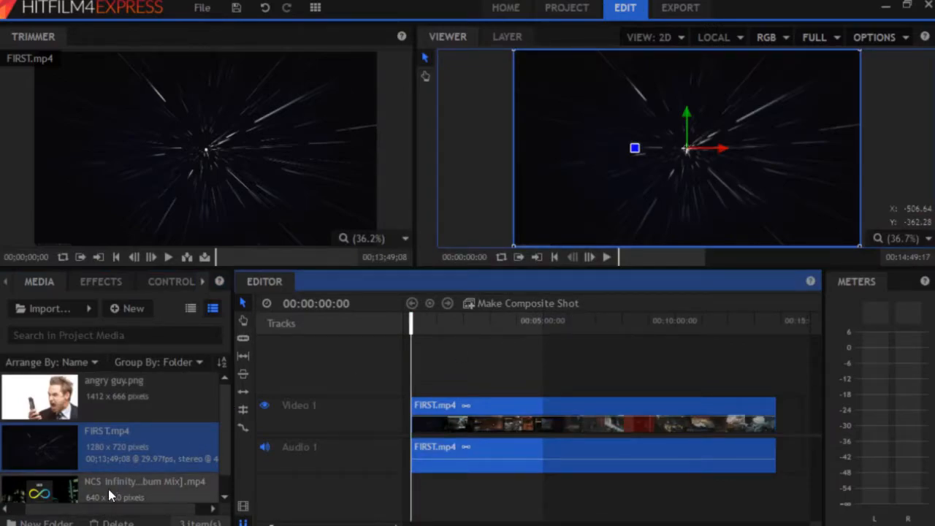
pyautogui.moveTo(108, 488); pyautogui.dragTo(413, 504)
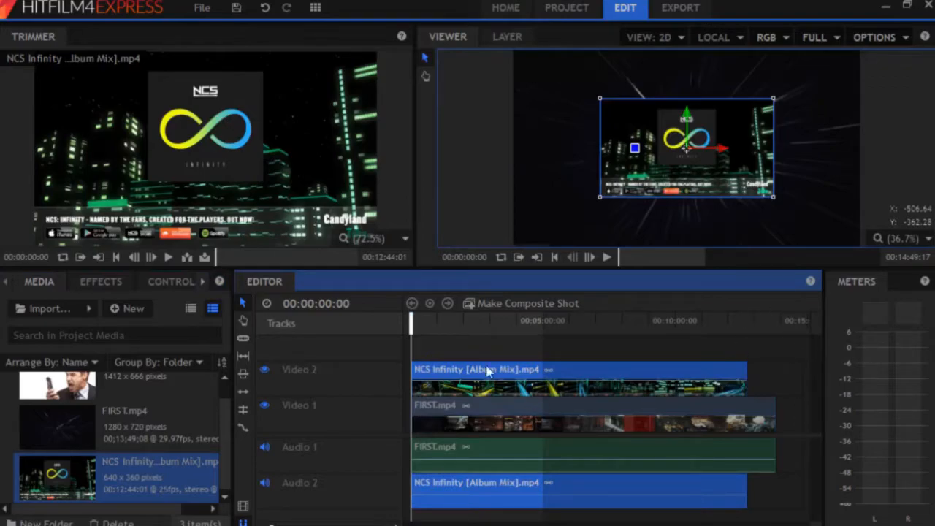
# Preview the FIRST.mp4 gameplay footage by skimming through it
pyautogui.click(54, 422)
pyautogui.moveTo(221, 256); pyautogui.dragTo(272, 265)
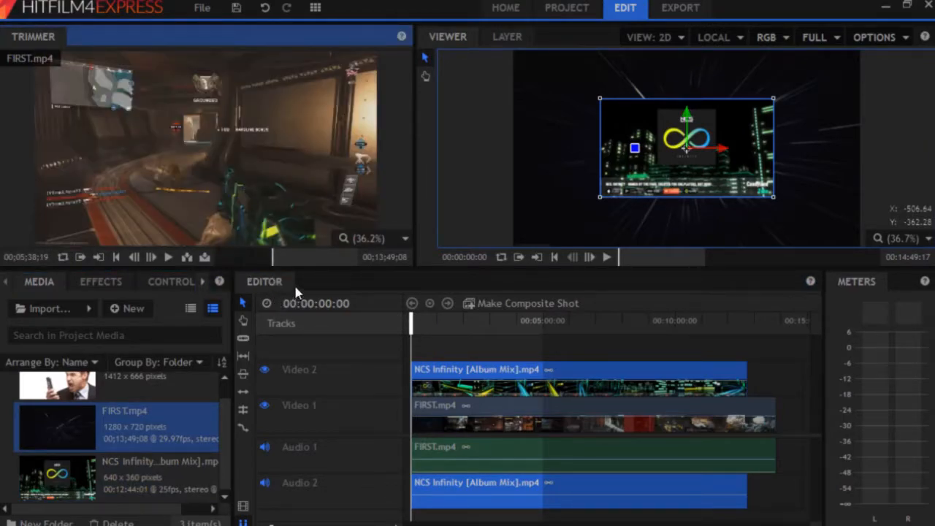
pyautogui.moveTo(305, 259); pyautogui.dragTo(319, 260)
pyautogui.moveTo(283, 190); pyautogui.dragTo(463, 350)
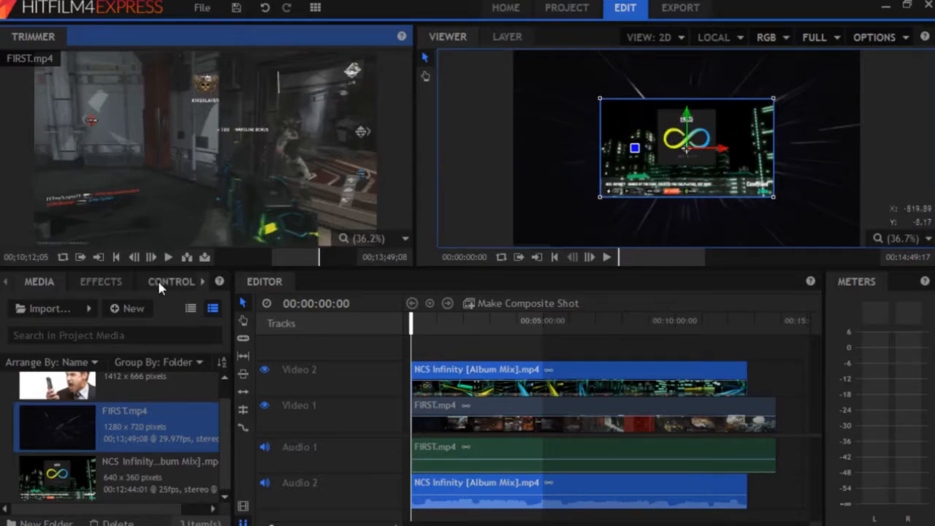
# Unlink the NCS Infinity clip and delete its video, keeping the music on Audio 2
pyautogui.rightClick(491, 380)
pyautogui.click(522, 314)
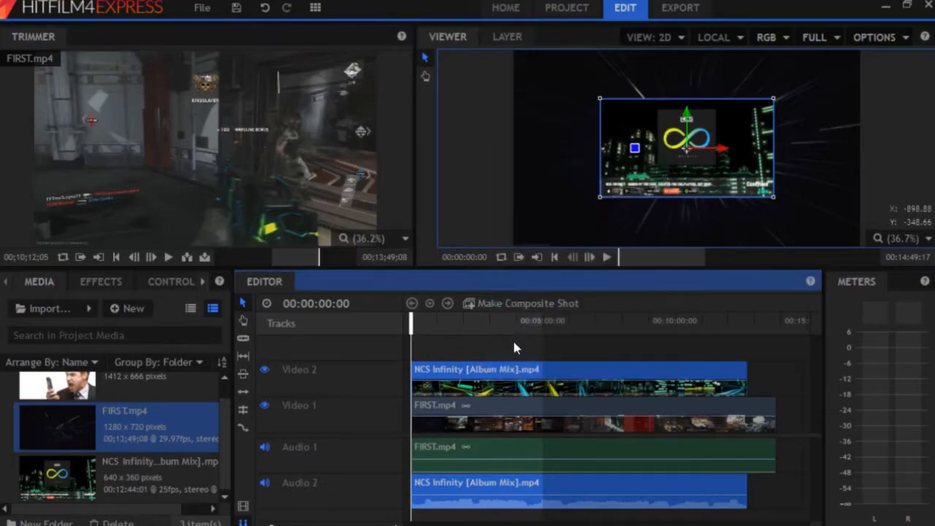
pyautogui.click(495, 388)
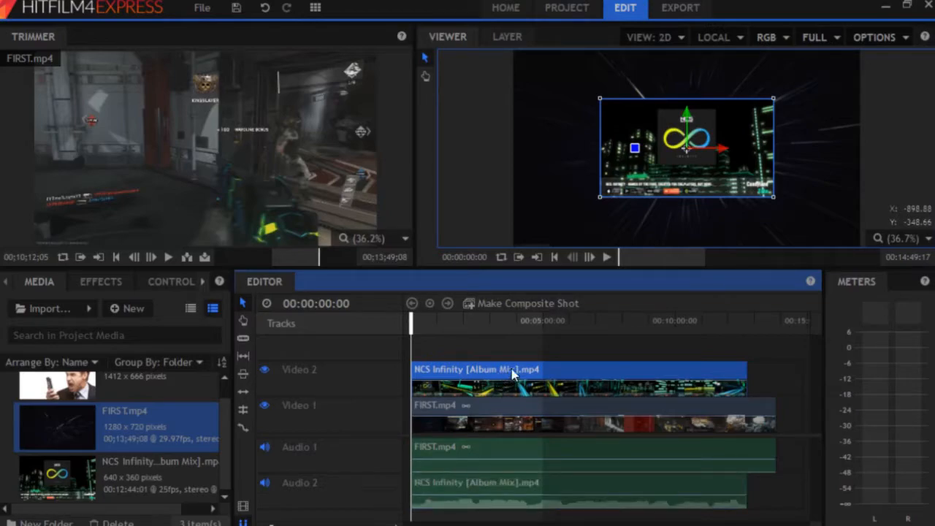
pyautogui.press('Delete')
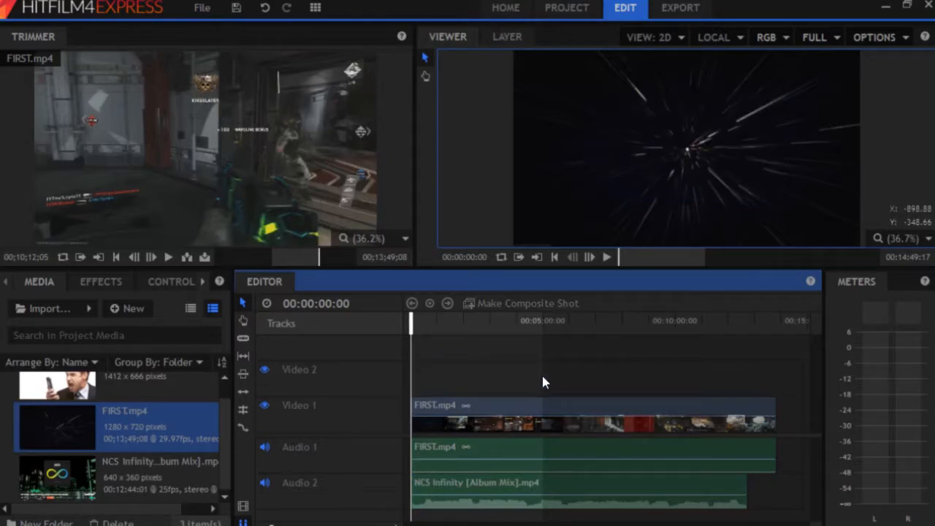
pyautogui.click(608, 258)
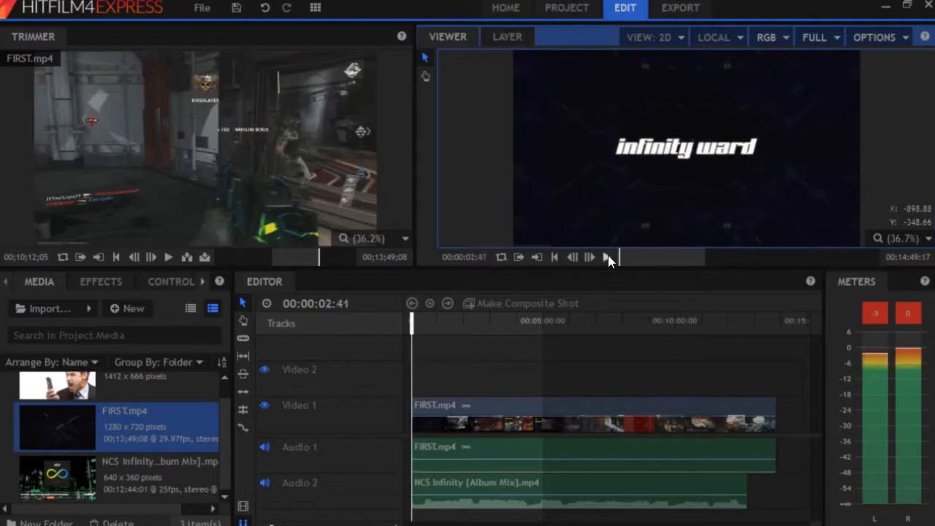
pyautogui.click(572, 503)
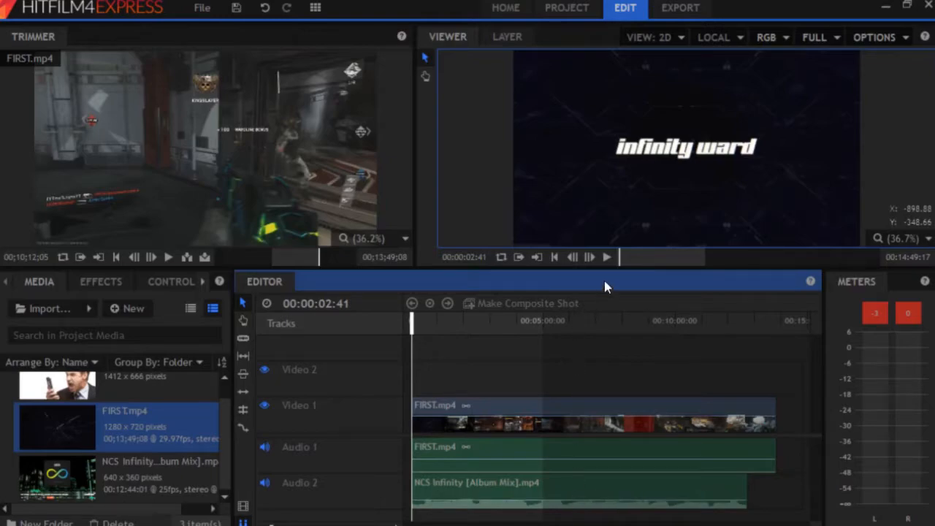
pyautogui.click(607, 261)
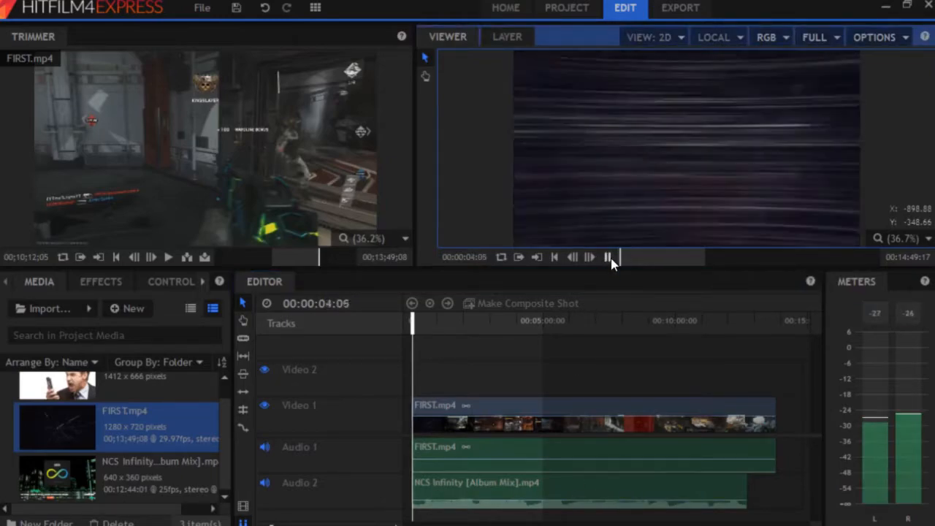
pyautogui.click(610, 258)
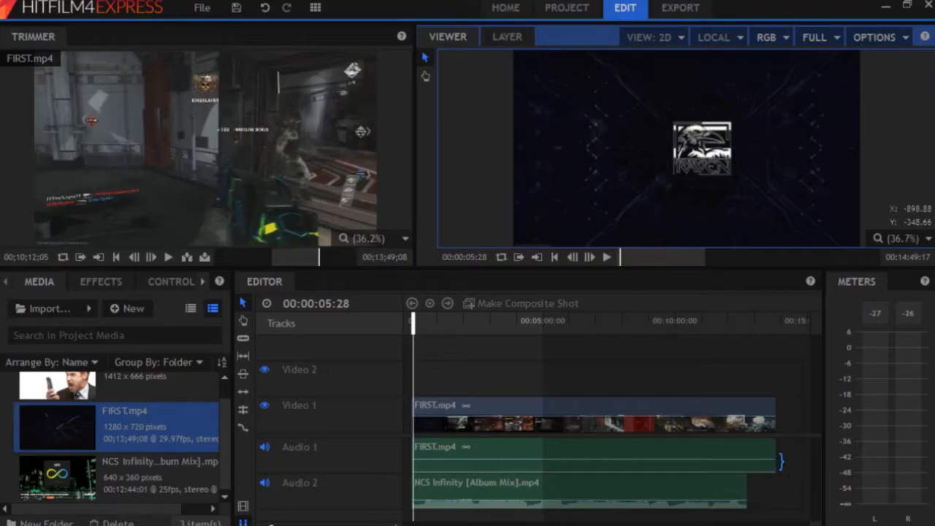
# Shorten the end of FIRST.mp4 and add angry guy.png to the timeline
pyautogui.moveTo(781, 461); pyautogui.dragTo(746, 461)
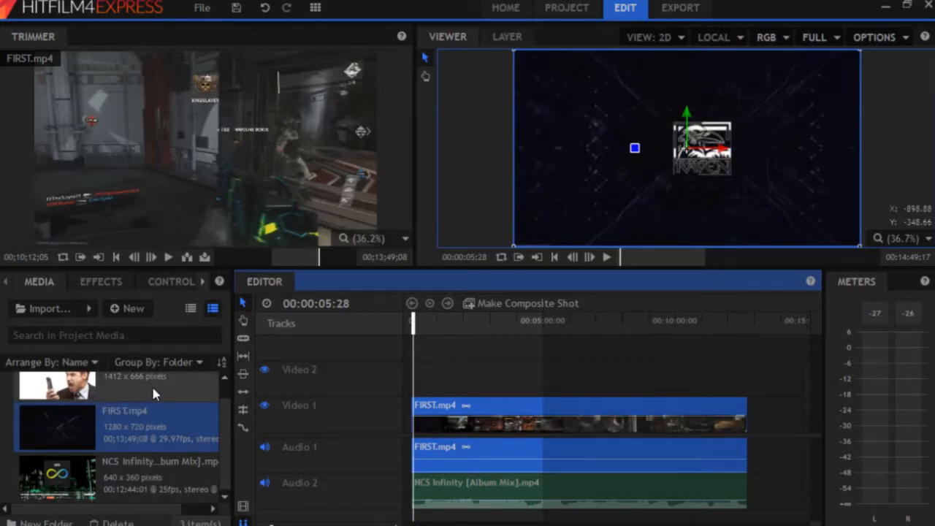
pyautogui.moveTo(151, 384); pyautogui.dragTo(655, 371)
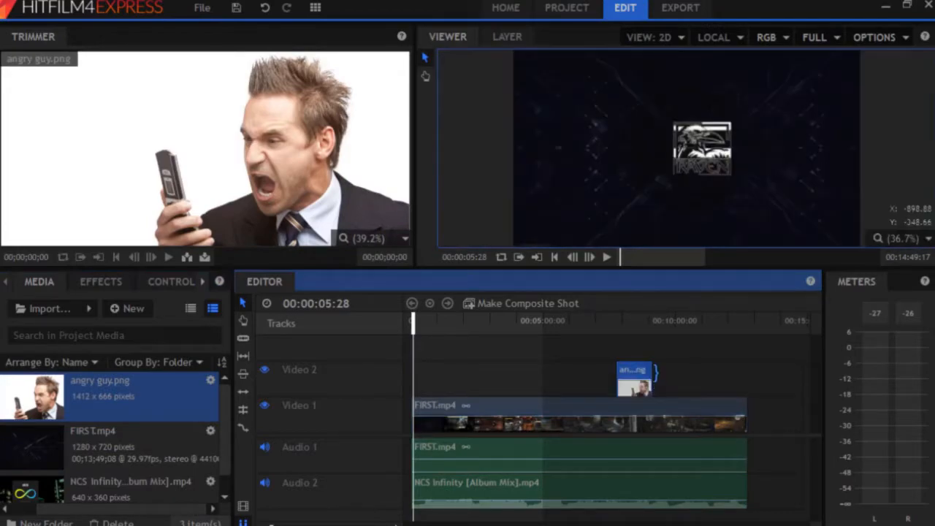
pyautogui.moveTo(418, 326); pyautogui.dragTo(623, 350)
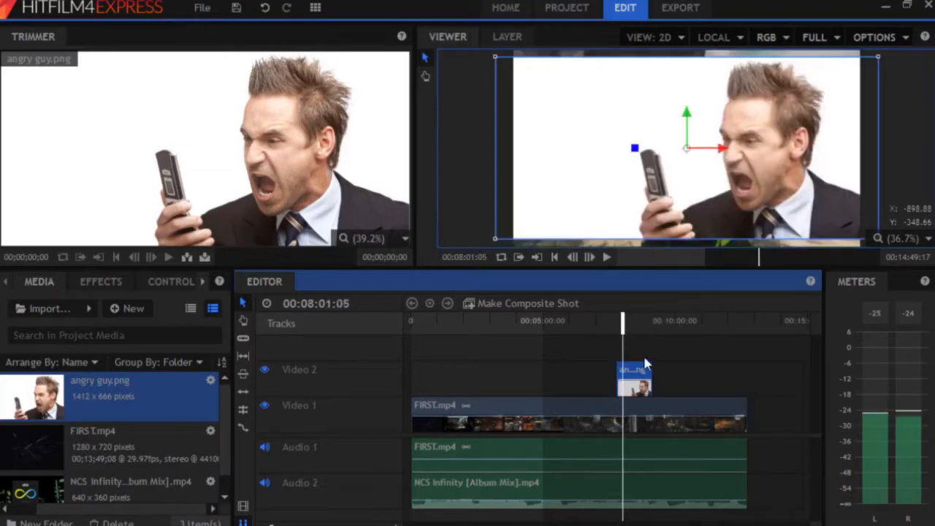
# Move the angry guy image to the end of Video 1 and delete it
pyautogui.moveTo(635, 384); pyautogui.dragTo(767, 425)
pyautogui.moveTo(608, 328); pyautogui.dragTo(731, 358)
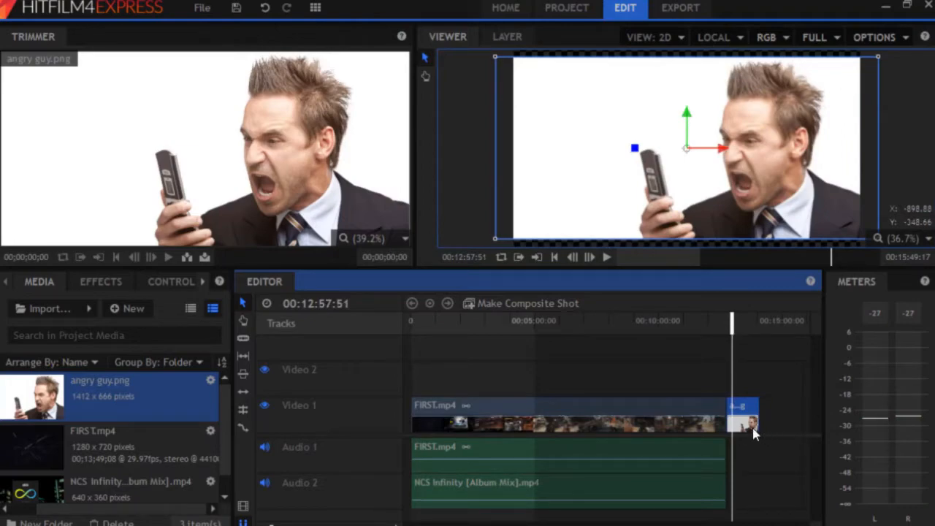
pyautogui.press('Delete')
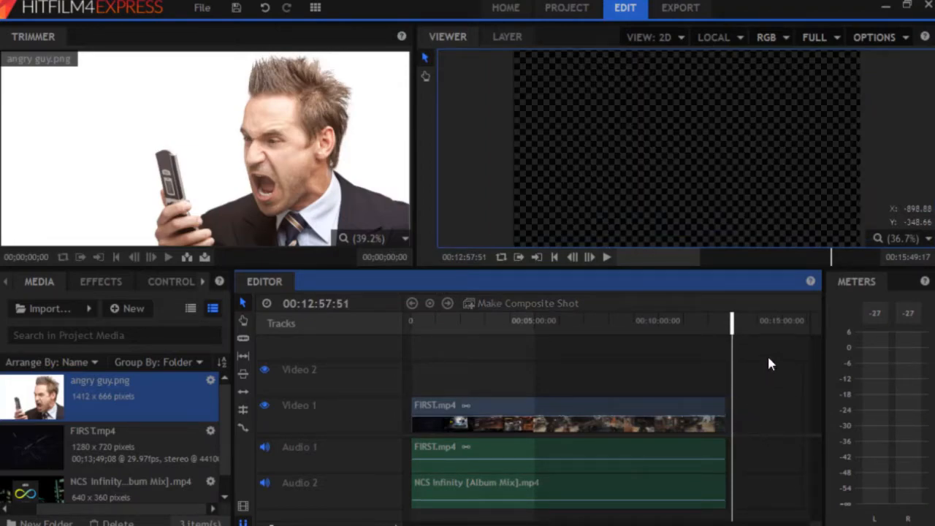
# Slice FIRST.mp4 at about 5:48 and again at about 7:16
pyautogui.moveTo(736, 325); pyautogui.dragTo(555, 352)
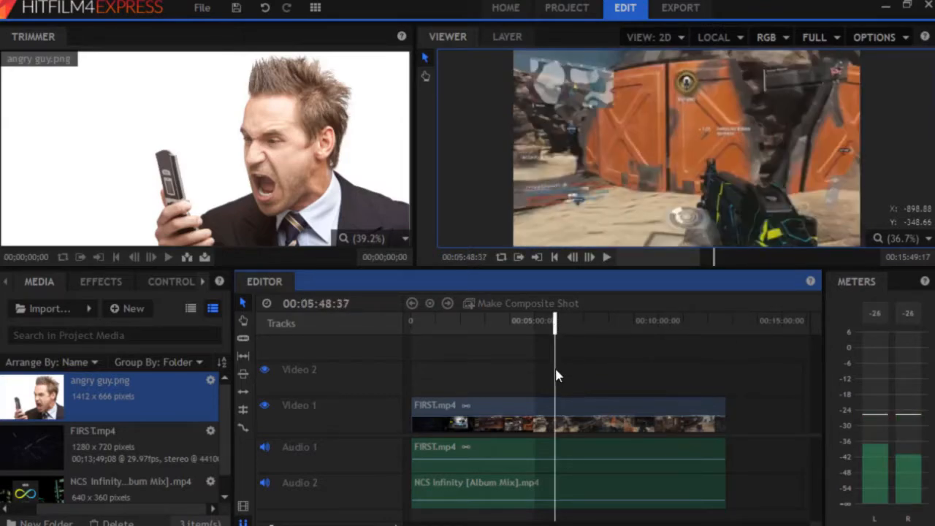
pyautogui.rightClick(563, 429)
pyautogui.click(596, 341)
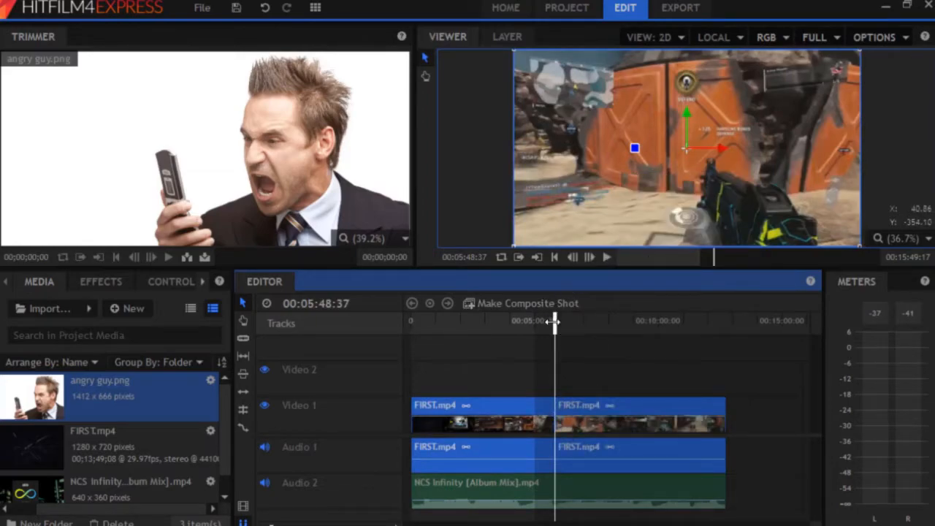
pyautogui.moveTo(555, 320); pyautogui.dragTo(591, 330)
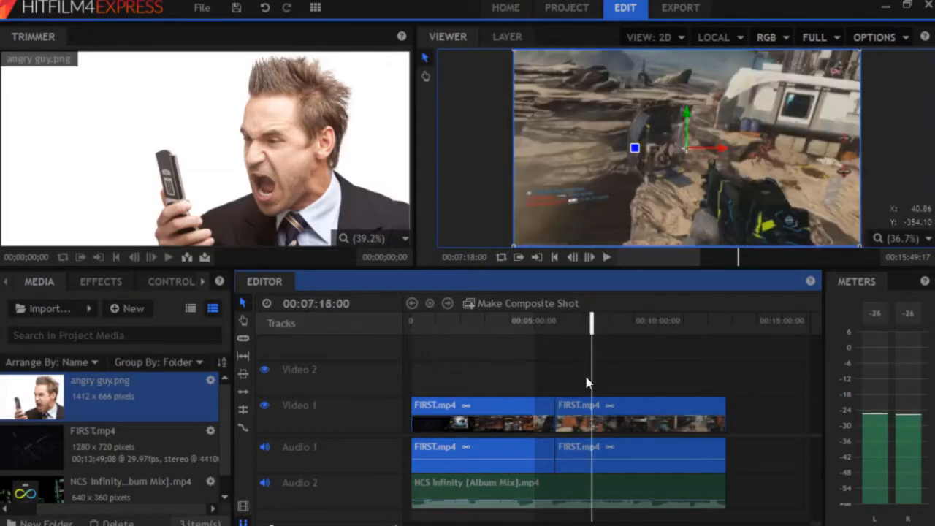
pyautogui.rightClick(599, 429)
pyautogui.click(607, 460)
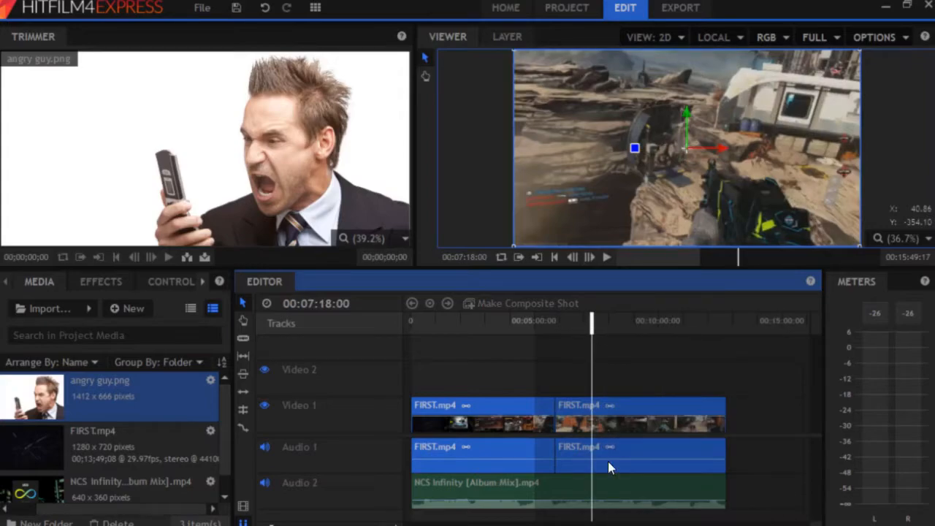
# Select the short middle section between the two cuts and delete it
pyautogui.click(649, 432)
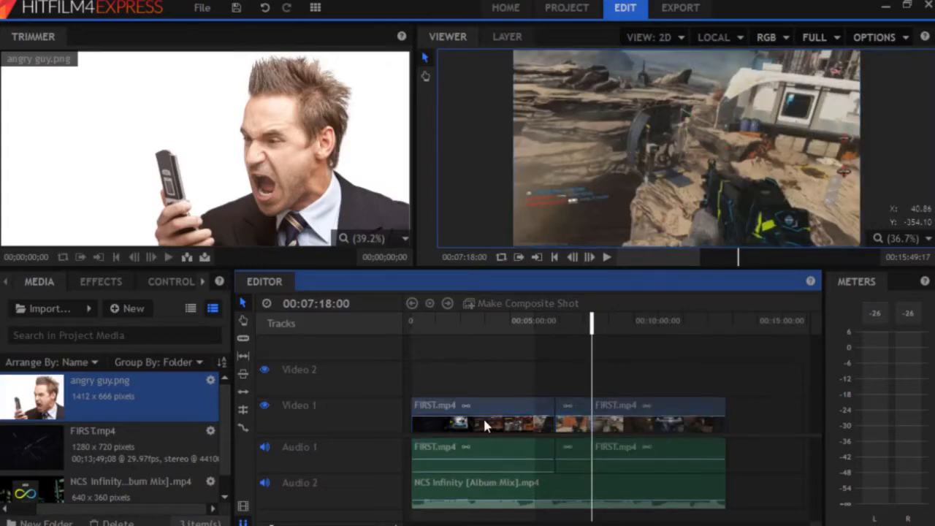
pyautogui.click(511, 425)
pyautogui.click(679, 425)
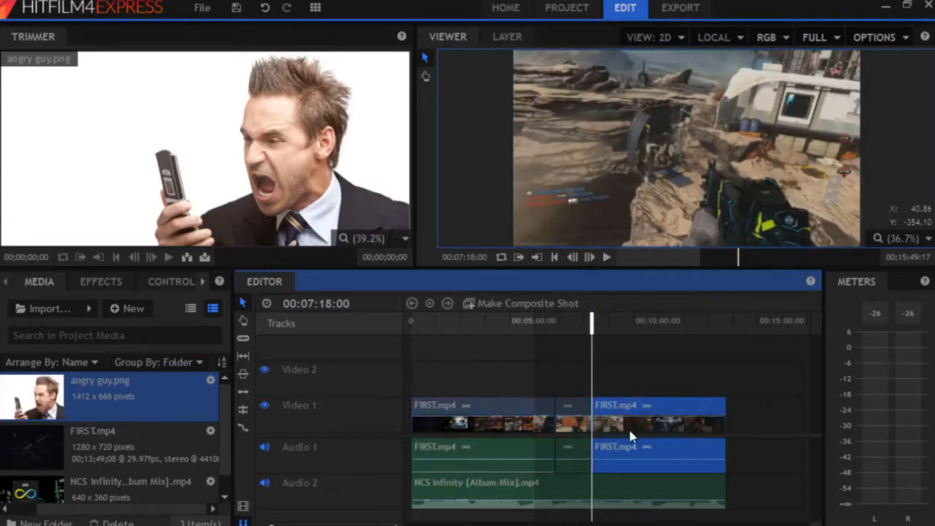
pyautogui.click(573, 427)
pyautogui.moveTo(574, 429)
pyautogui.mouseDown()
pyautogui.moveTo(566, 377)
pyautogui.moveTo(742, 385)
pyautogui.moveTo(785, 418)
pyautogui.moveTo(596, 423)
pyautogui.moveTo(569, 412)
pyautogui.mouseUp()
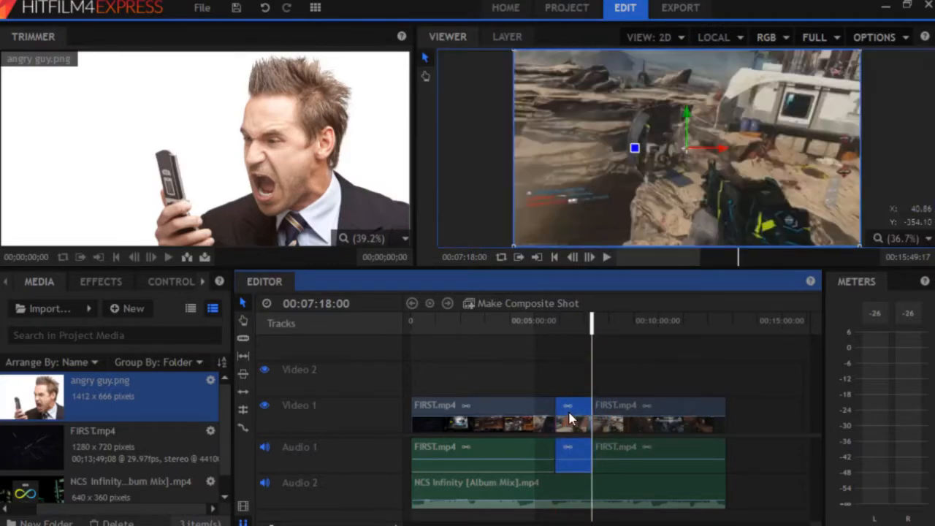
pyautogui.press('Delete')
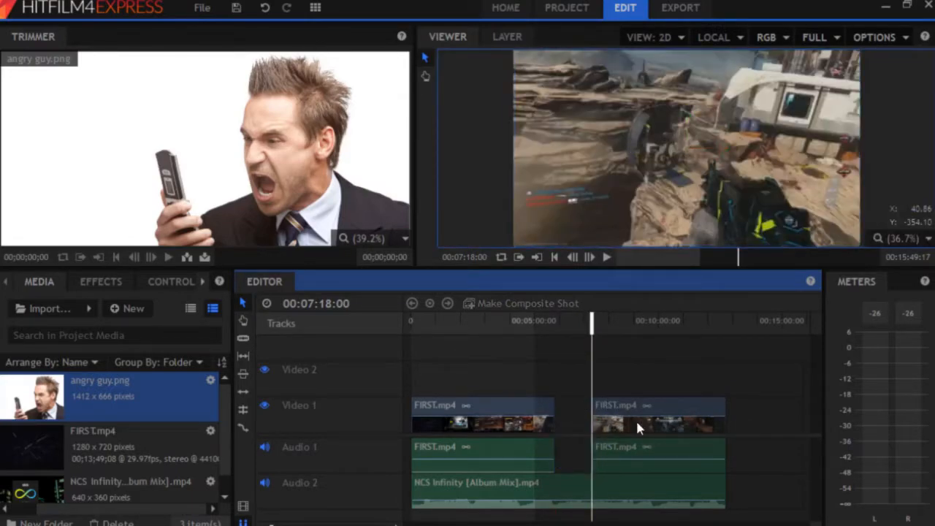
# Slide the last gameplay part left to close the gap, and trim the NCS Infinity music to match
pyautogui.moveTo(590, 318); pyautogui.dragTo(570, 318)
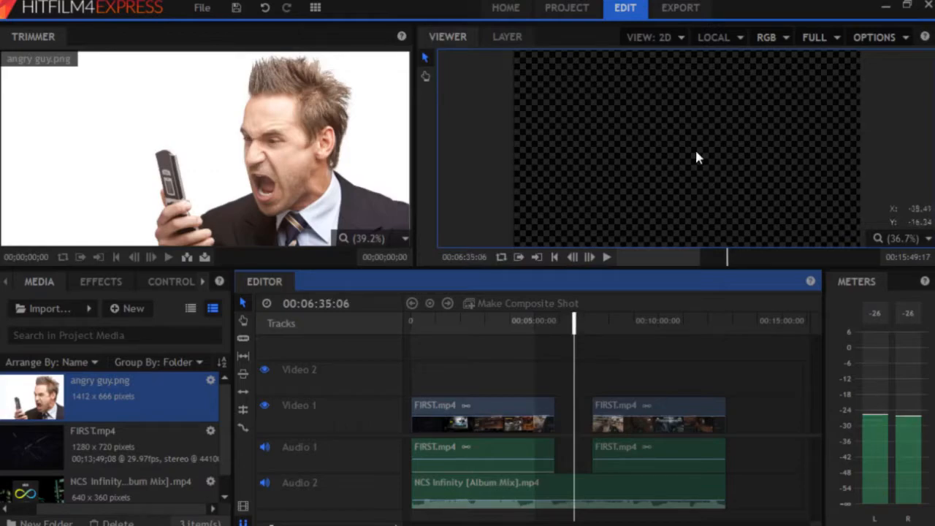
pyautogui.moveTo(669, 423); pyautogui.dragTo(633, 439)
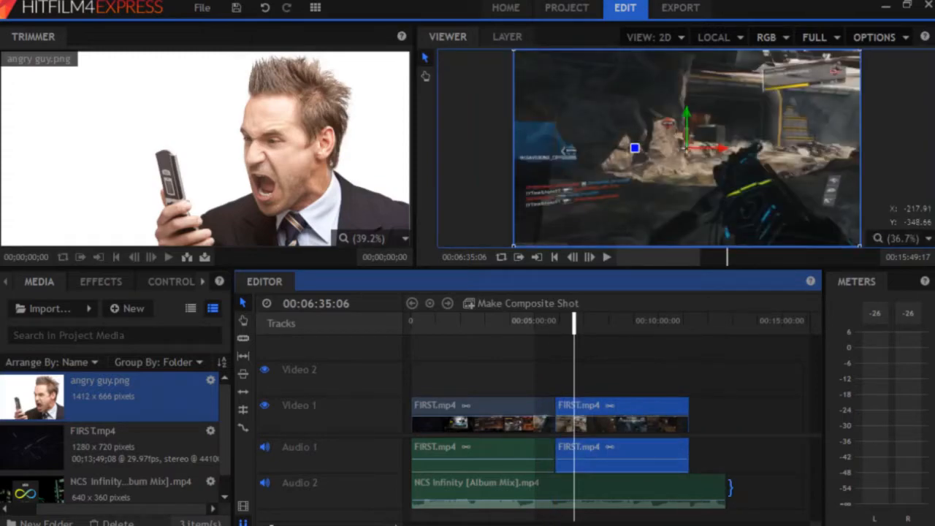
pyautogui.click(695, 482)
pyautogui.moveTo(696, 480); pyautogui.dragTo(688, 481)
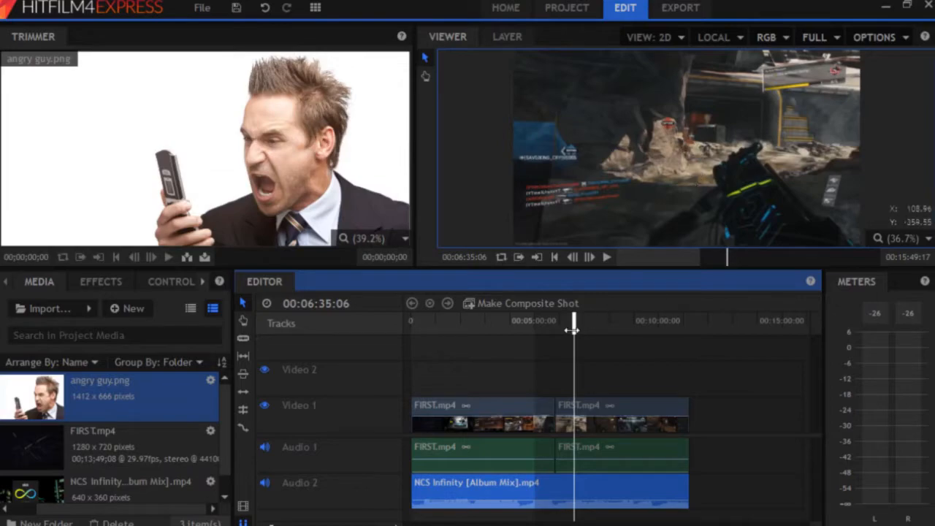
pyautogui.rightClick(602, 448)
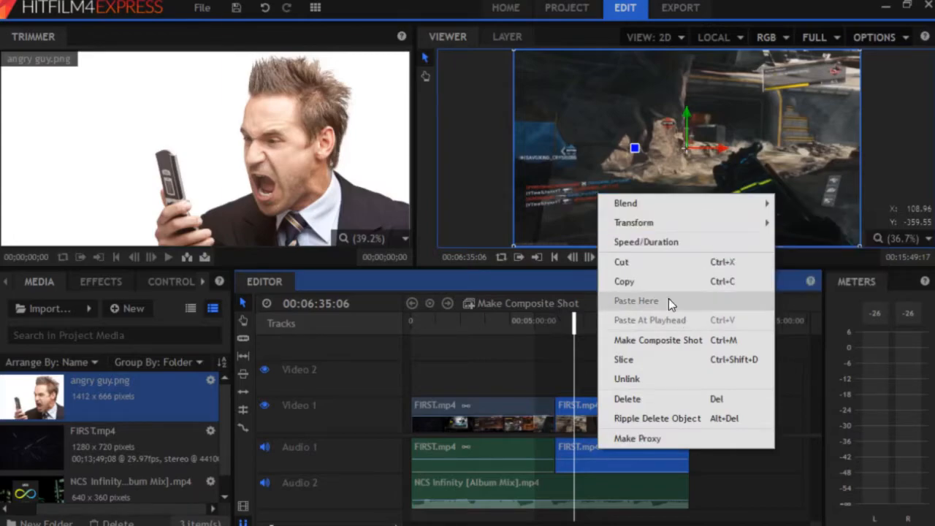
pyautogui.click(668, 241)
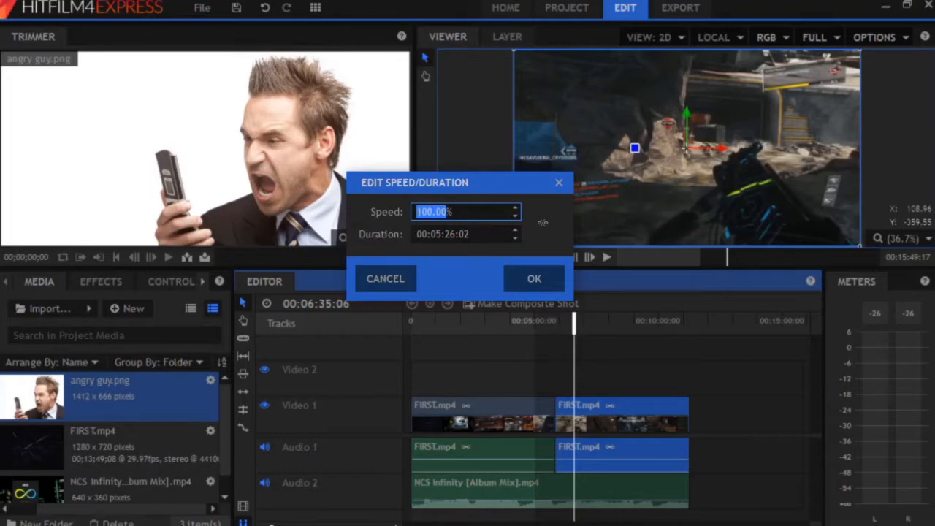
pyautogui.click(401, 279)
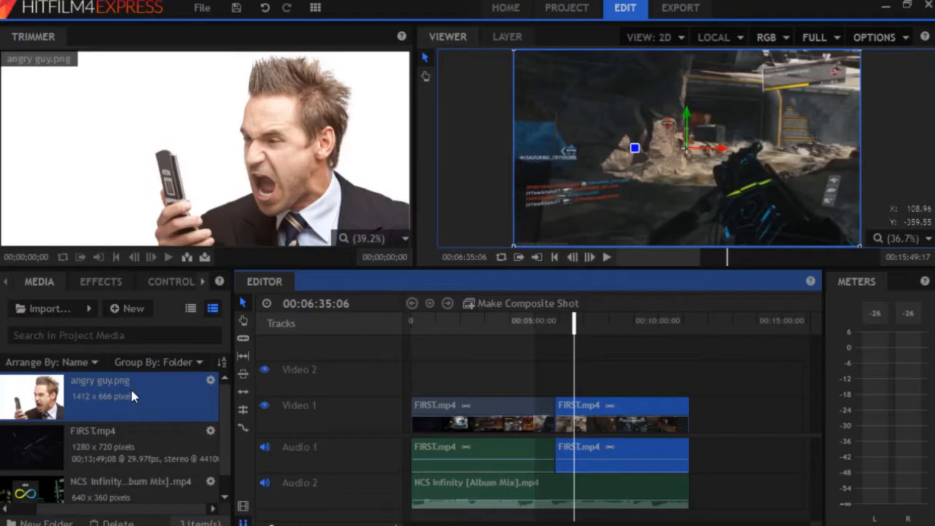
pyautogui.click(860, 38)
pyautogui.click(852, 101)
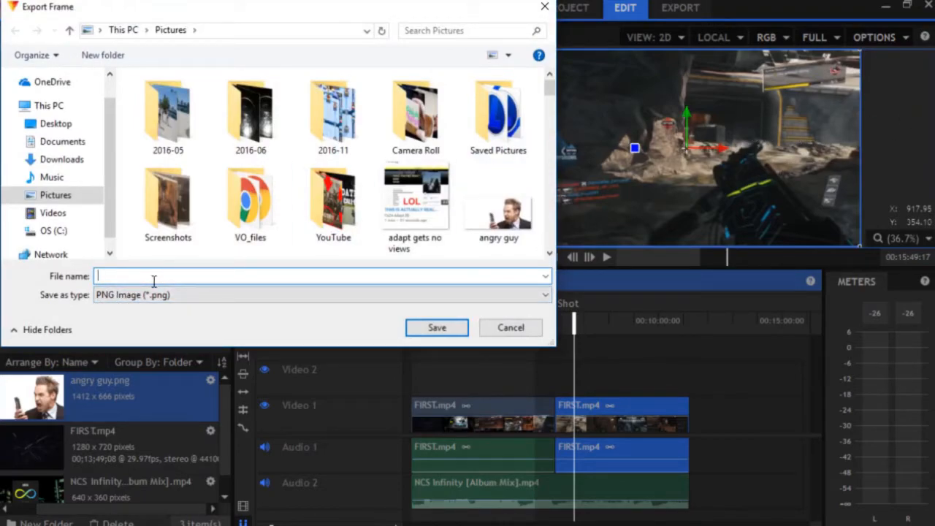
pyautogui.click(509, 327)
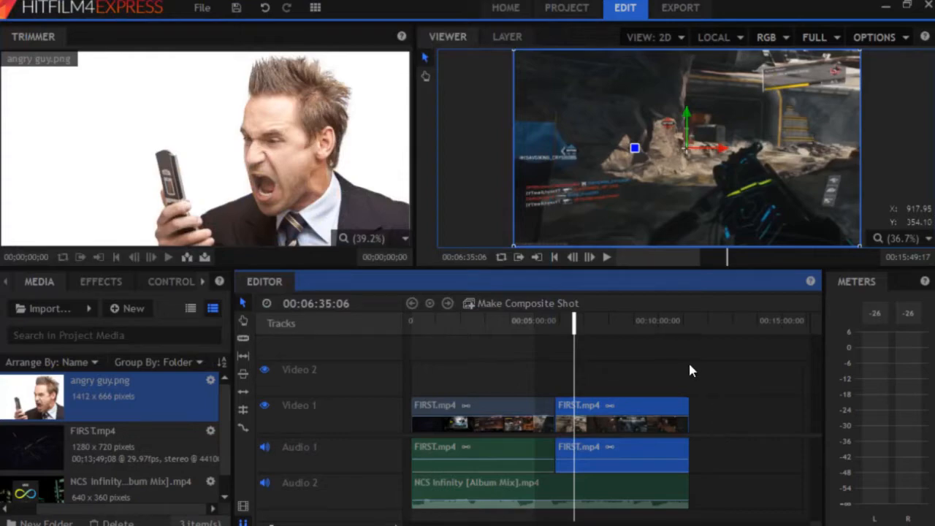
# Browse the Effects, Controls and Text sections of the side panel
pyautogui.click(112, 291)
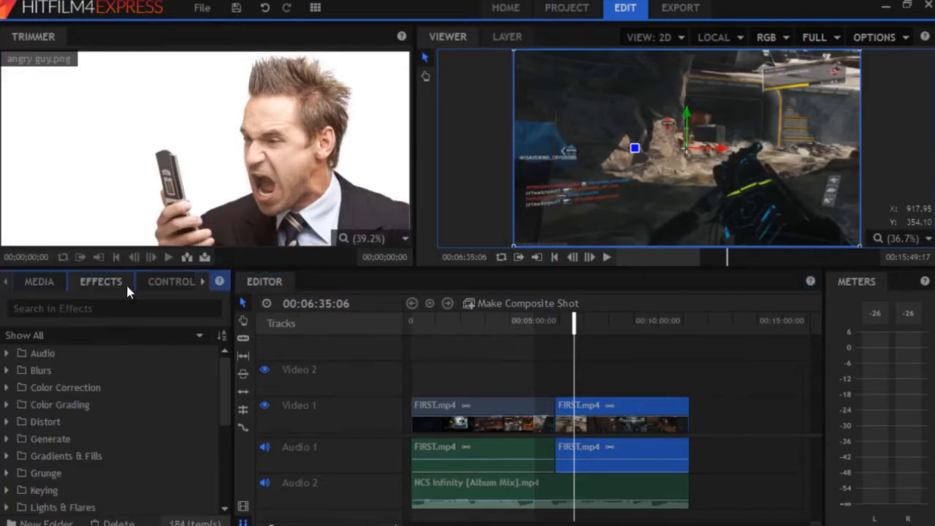
pyautogui.click(146, 289)
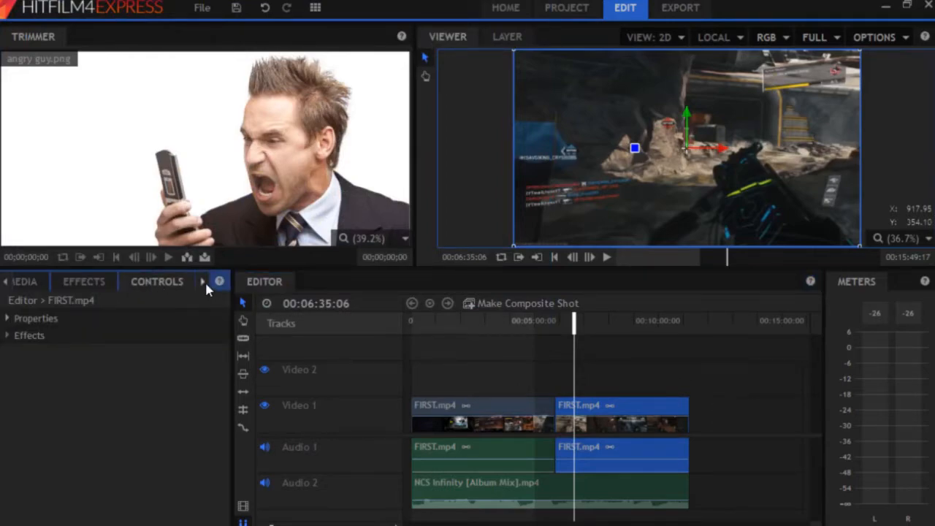
pyautogui.click(203, 282)
pyautogui.click(173, 282)
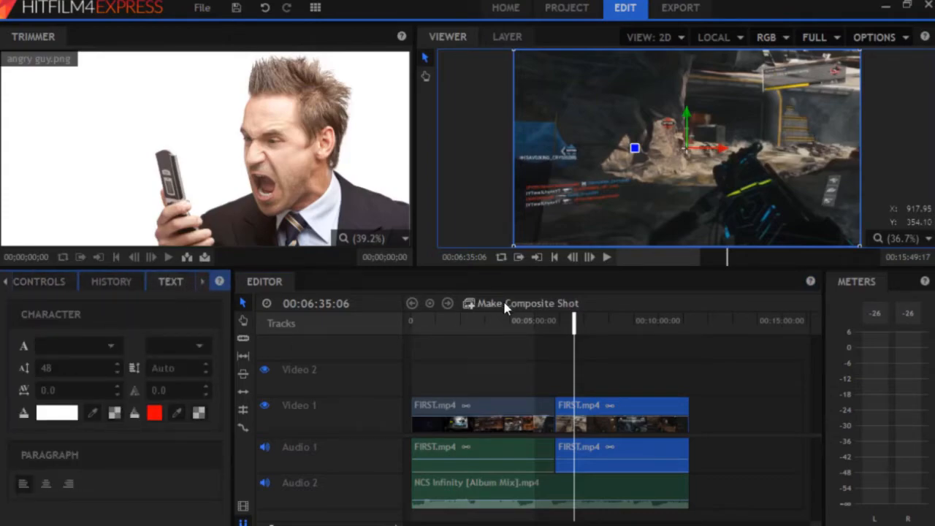
# Turn the selected second FIRST.mp4 clip into a composite shot
pyautogui.click(603, 431)
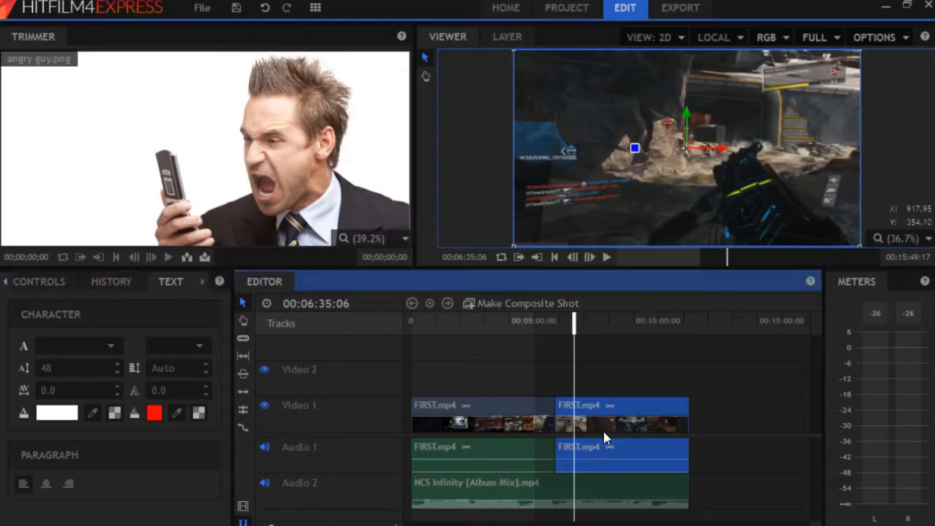
pyautogui.click(473, 313)
pyautogui.click(550, 312)
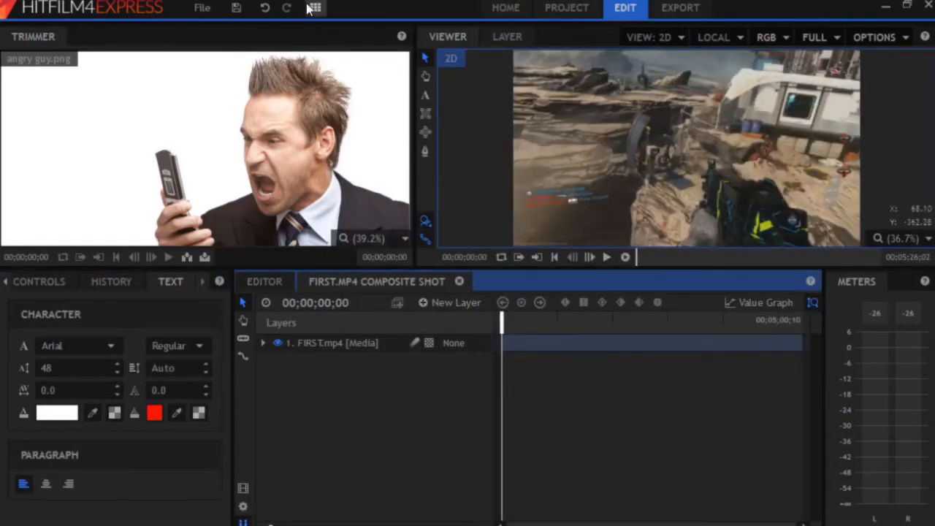
# Draw a text box over the gameplay and type the WOWZA title
pyautogui.click(428, 94)
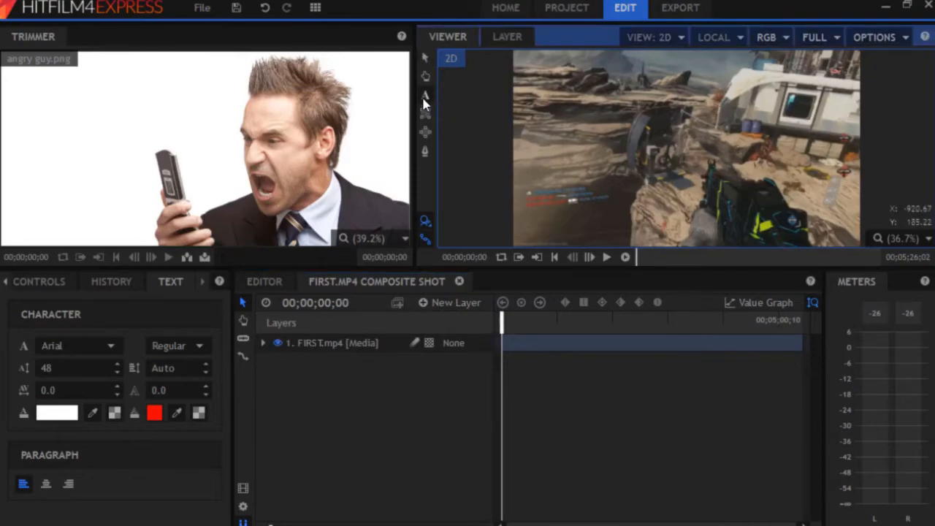
pyautogui.click(423, 96)
pyautogui.moveTo(564, 103); pyautogui.dragTo(790, 216)
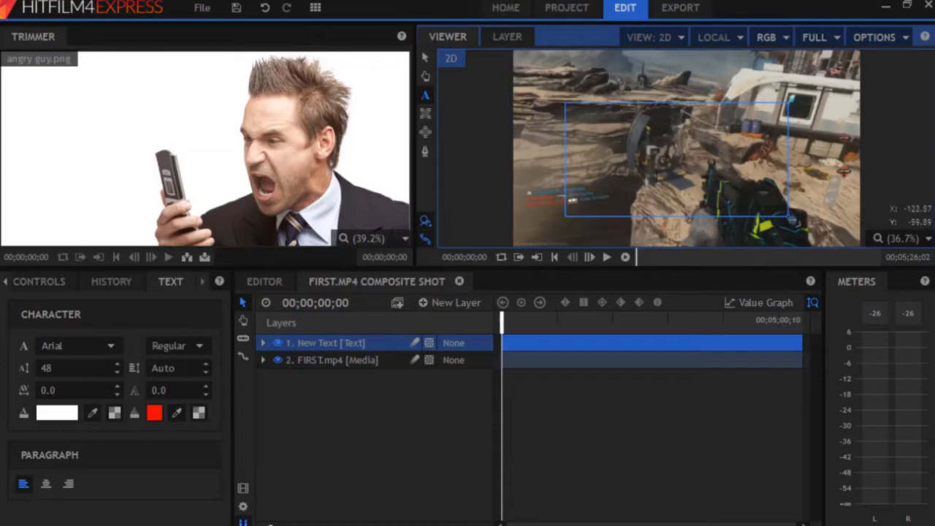
pyautogui.write('WOI')
pyautogui.write('WZA')
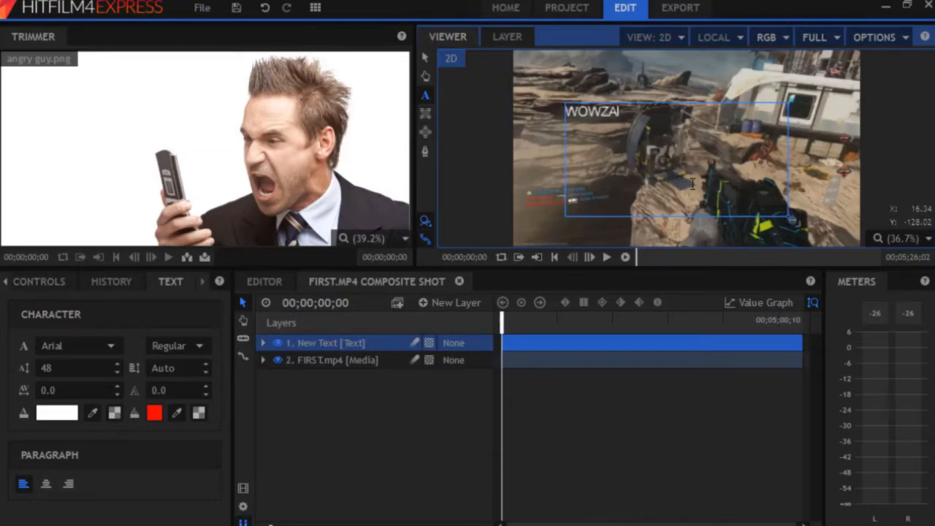
pyautogui.hotkey('ctrl', 'a')
# Style WOWZA in Impact Regular, size 262, with a red outline of width 10, then reorder the gameplay layer
pyautogui.click(90, 347)
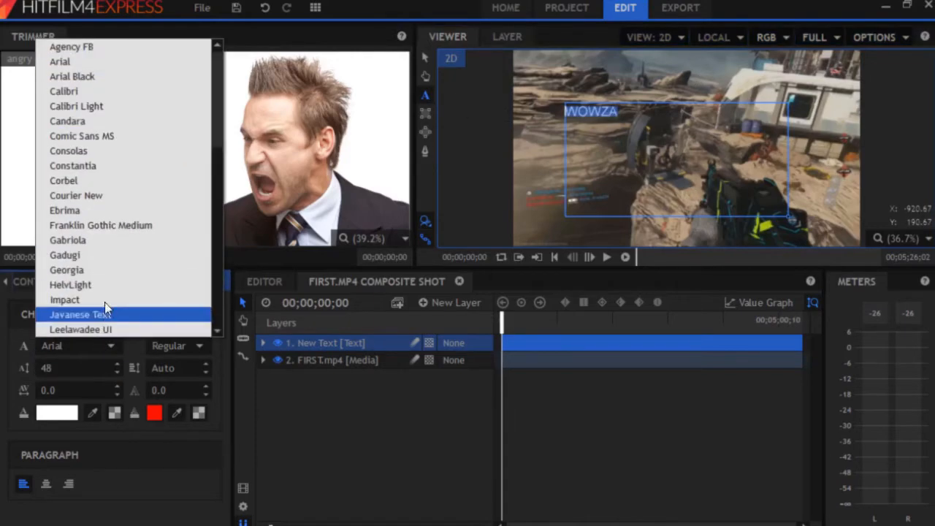
pyautogui.click(104, 300)
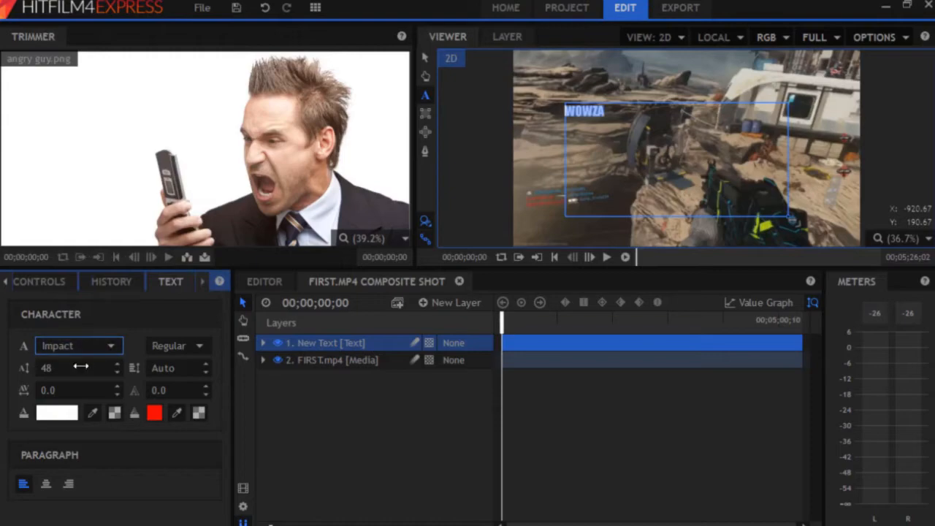
pyautogui.moveTo(98, 368); pyautogui.dragTo(168, 367)
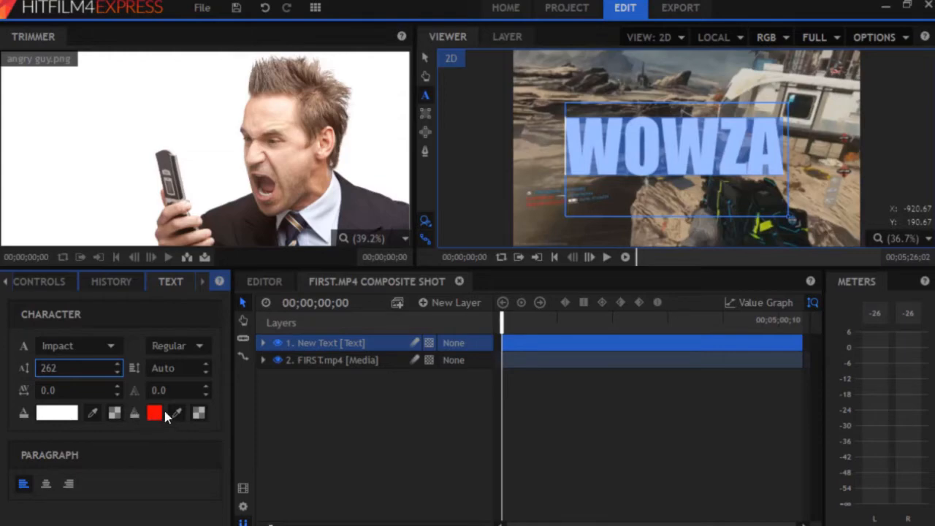
pyautogui.moveTo(166, 391)
pyautogui.mouseDown()
pyautogui.moveTo(246, 391)
pyautogui.moveTo(194, 391)
pyautogui.mouseUp()
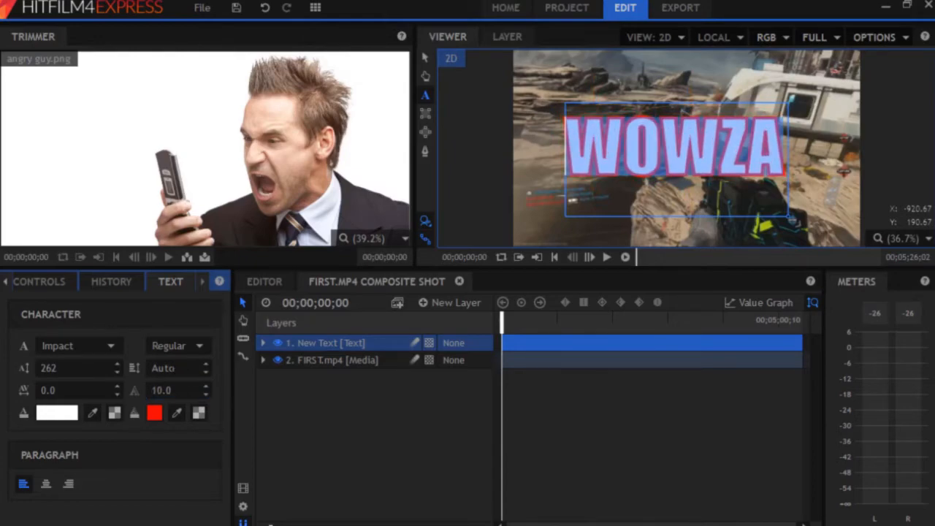
pyautogui.click(178, 369)
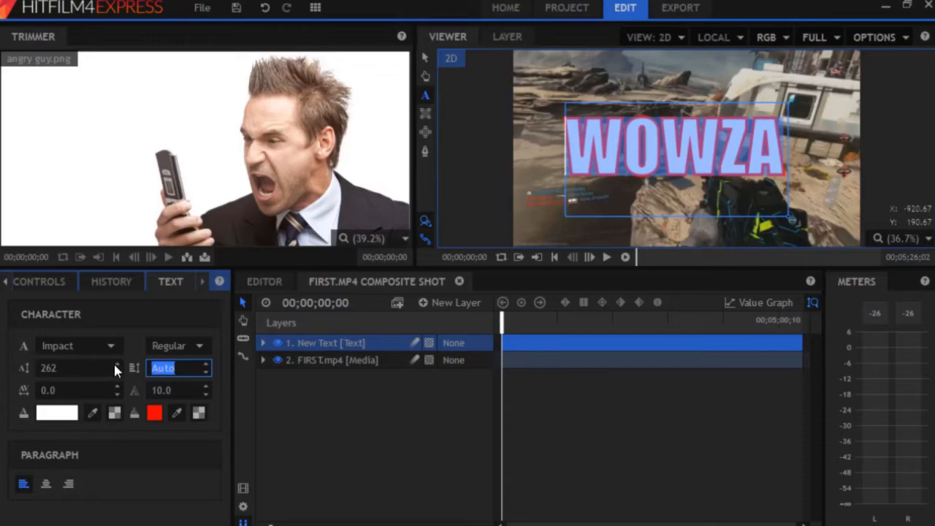
pyautogui.click(155, 348)
pyautogui.click(165, 361)
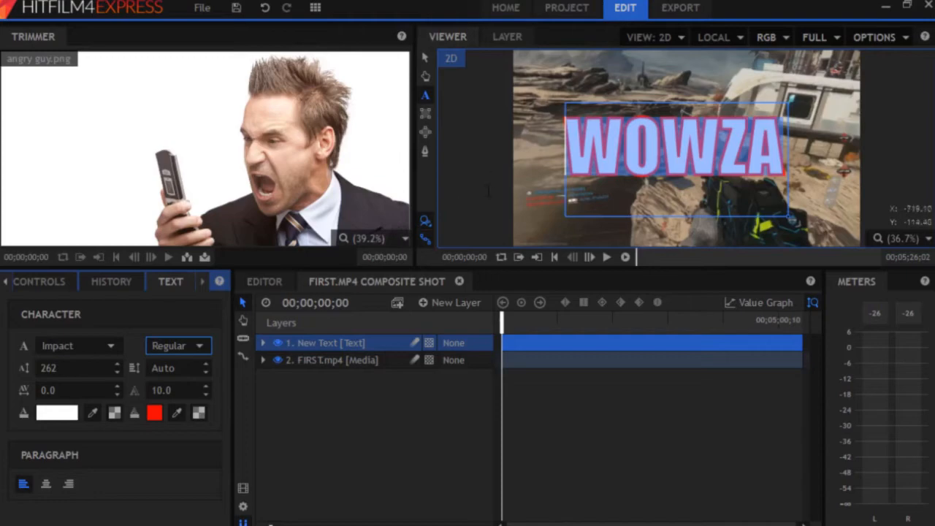
pyautogui.click(334, 361)
pyautogui.moveTo(328, 363)
pyautogui.mouseDown()
pyautogui.moveTo(329, 340)
pyautogui.moveTo(328, 365)
pyautogui.mouseUp()
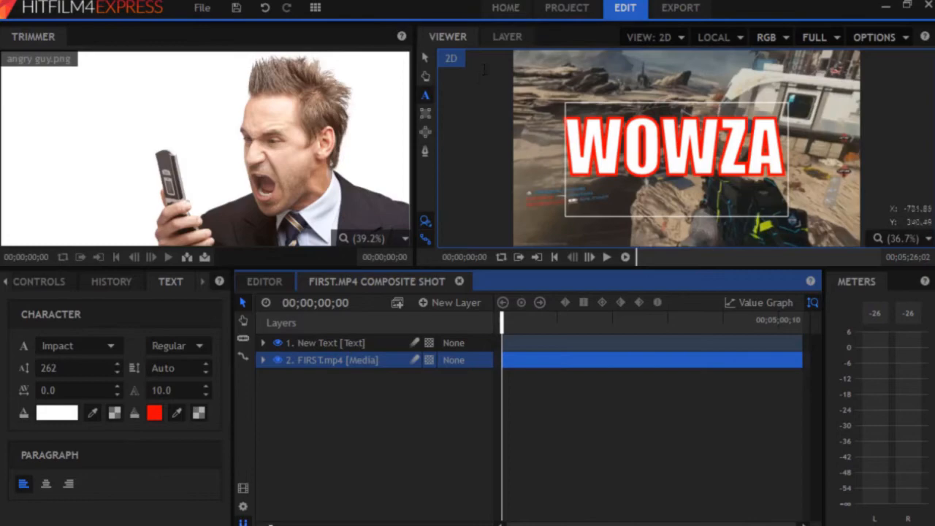
# Return to the main editor timeline and zoom it to show all clips
pyautogui.click(425, 95)
pyautogui.click(265, 285)
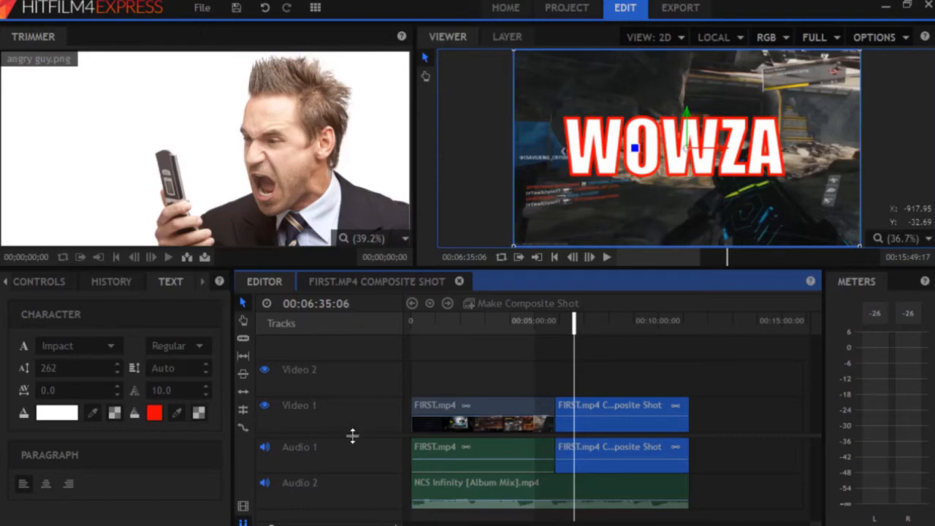
pyautogui.moveTo(272, 524)
pyautogui.mouseDown()
pyautogui.moveTo(320, 525)
pyautogui.moveTo(329, 506)
pyautogui.moveTo(387, 511)
pyautogui.moveTo(323, 507)
pyautogui.moveTo(259, 519)
pyautogui.moveTo(287, 524)
pyautogui.mouseUp()
pyautogui.moveTo(567, 525); pyautogui.dragTo(541, 525)
pyautogui.moveTo(287, 524); pyautogui.dragTo(263, 504)
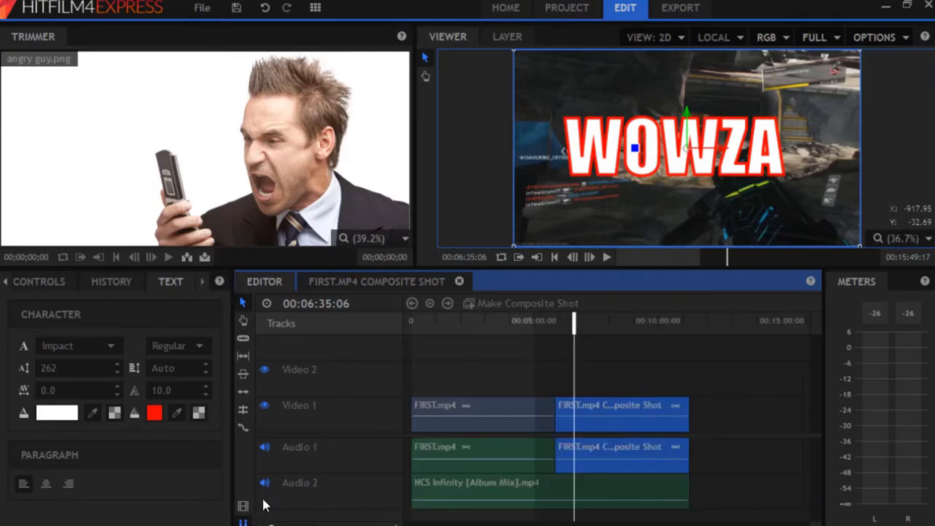
# Revisit the composite shot, then nudge the composite clip slightly lower in the Viewer
pyautogui.click(394, 281)
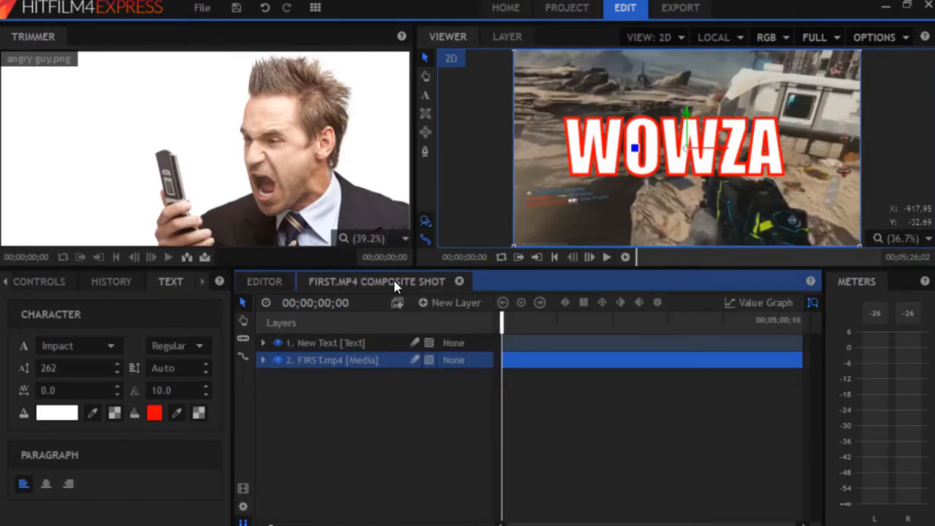
pyautogui.click(264, 285)
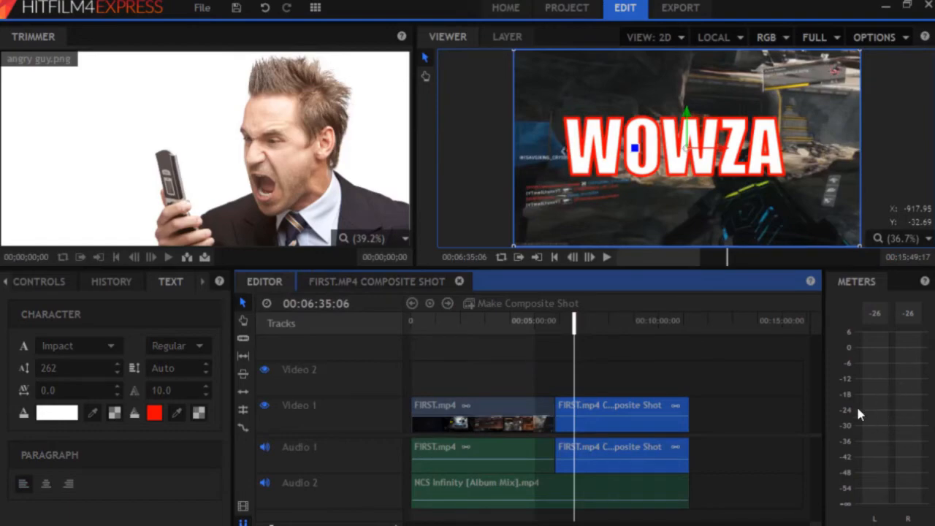
pyautogui.scroll(-1, 687, 227)
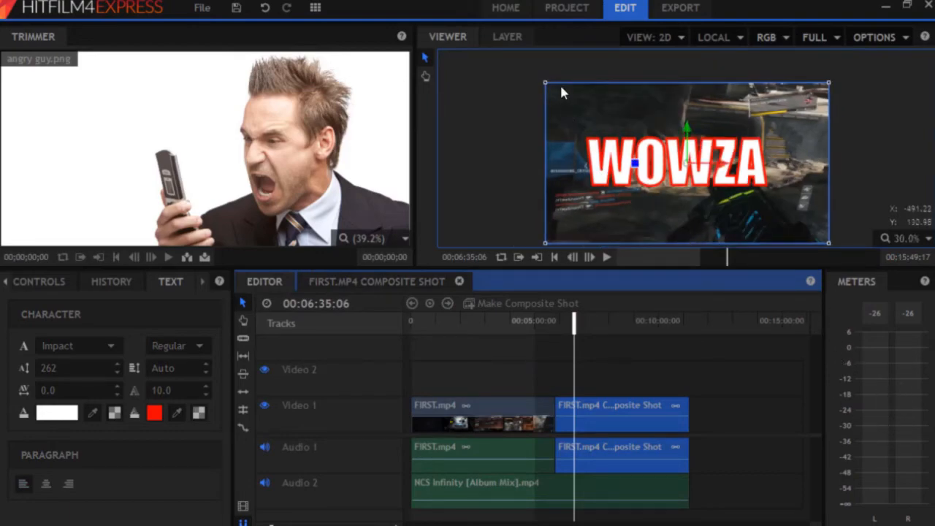
pyautogui.moveTo(545, 86)
pyautogui.mouseDown()
pyautogui.moveTo(606, 100)
pyautogui.moveTo(544, 90)
pyautogui.moveTo(543, 81)
pyautogui.mouseUp()
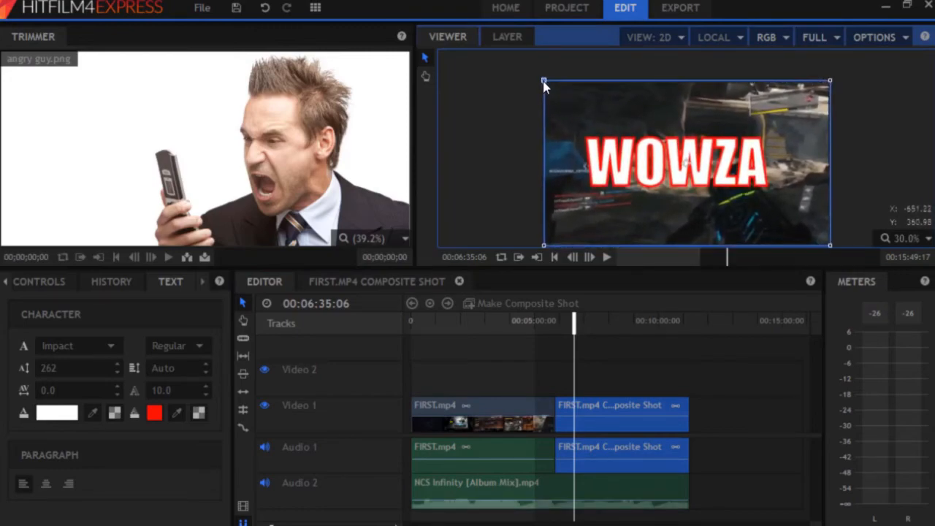
pyautogui.click(503, 95)
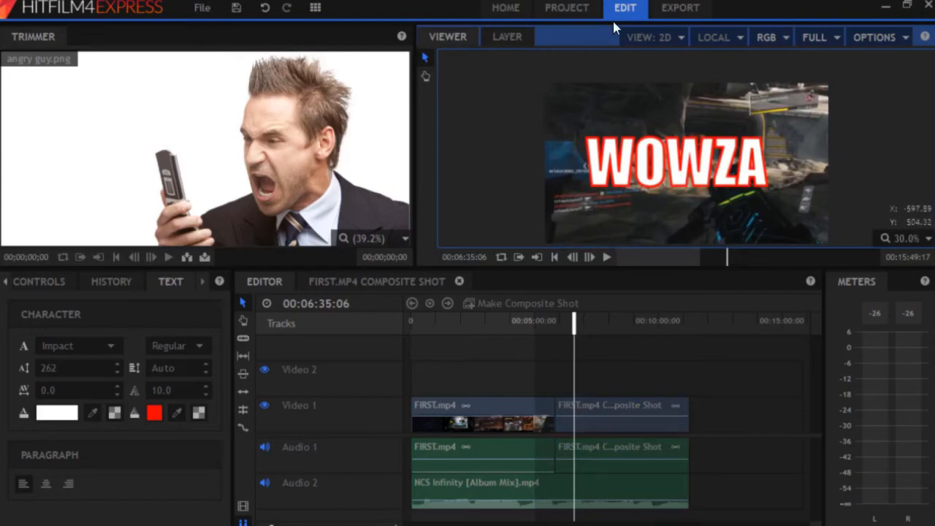
pyautogui.click(667, 7)
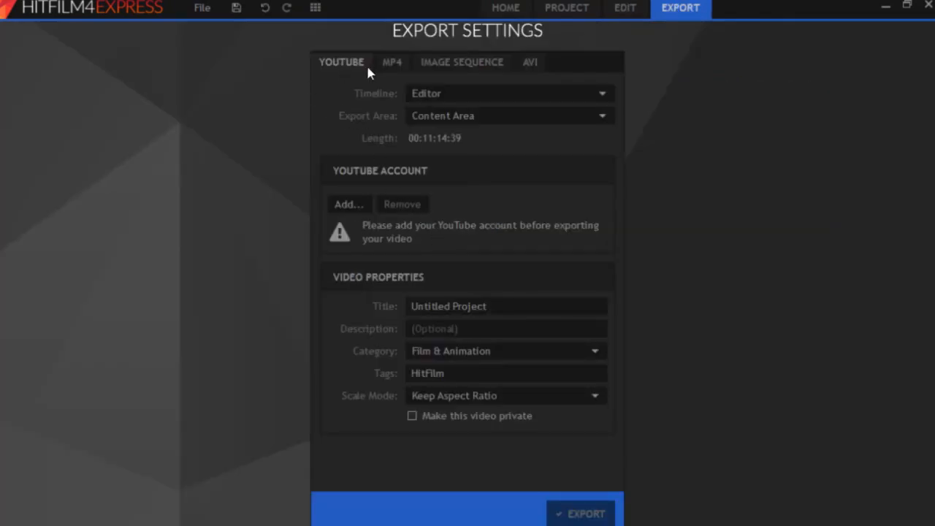
pyautogui.click(387, 62)
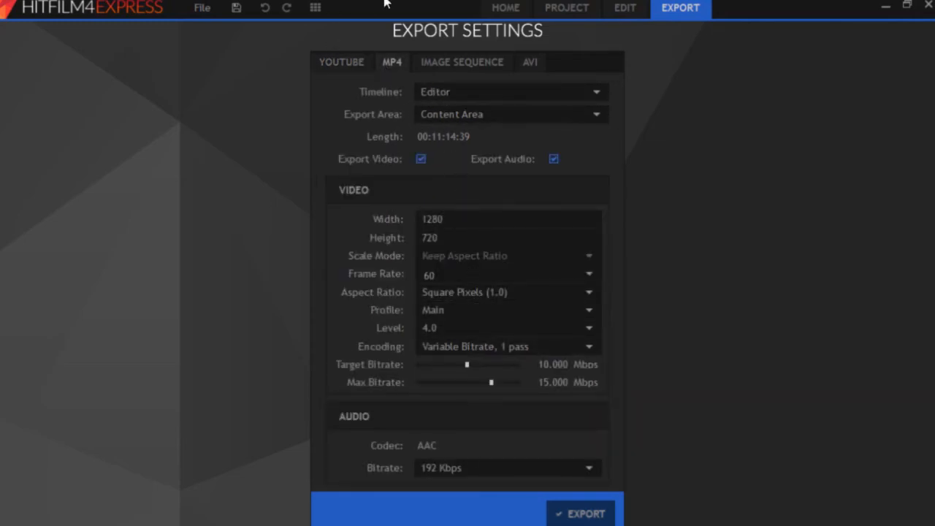
pyautogui.click(356, 70)
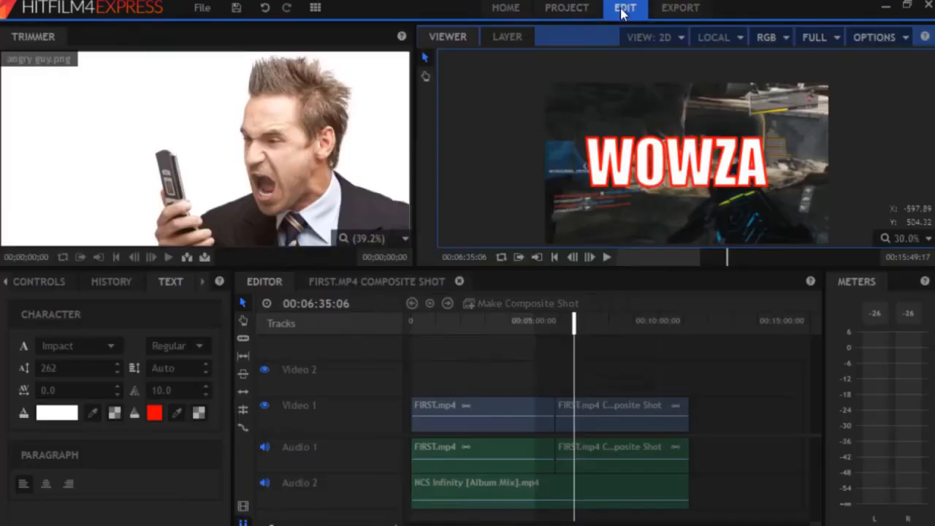
pyautogui.click(624, 8)
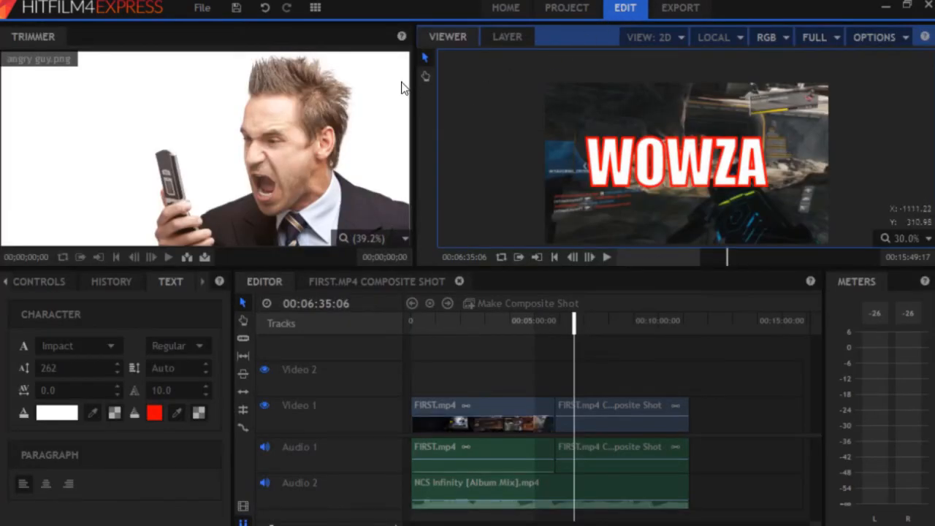